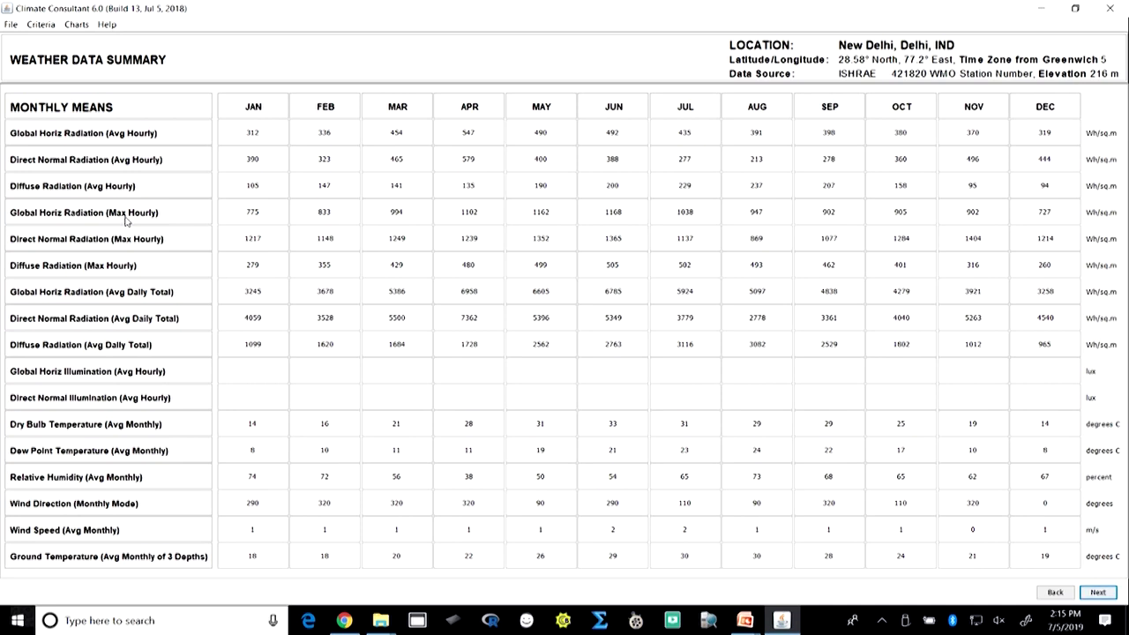
Step: Choose the ASHRAE Standard 55 and Current Handbook of Fundamentals comfort model and continue to its criteria
click(1099, 593)
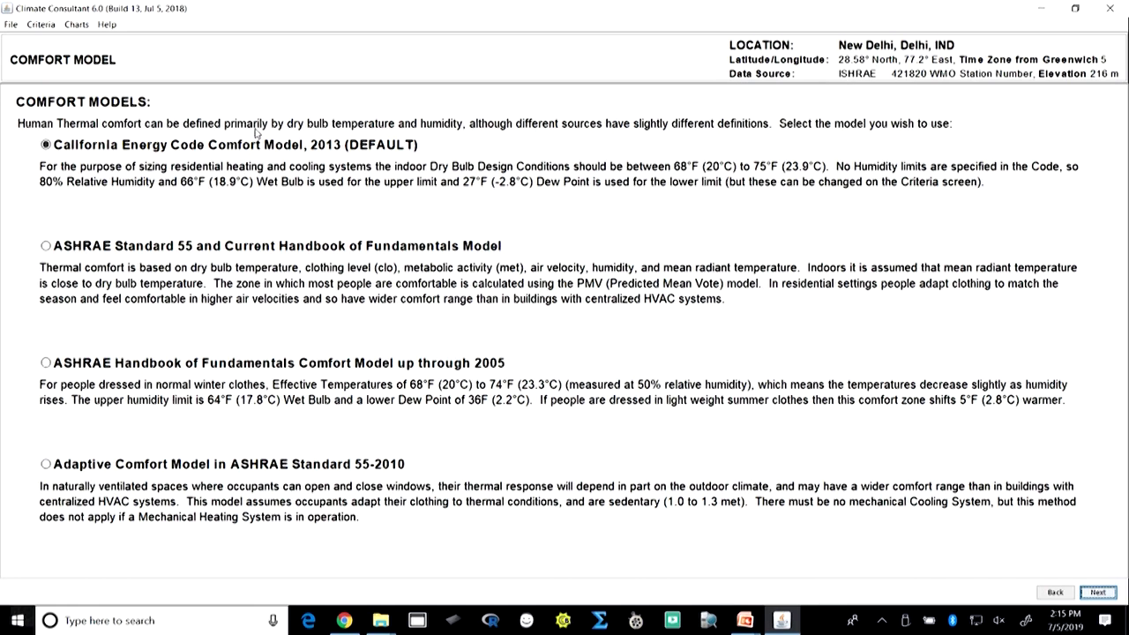
click(38, 247)
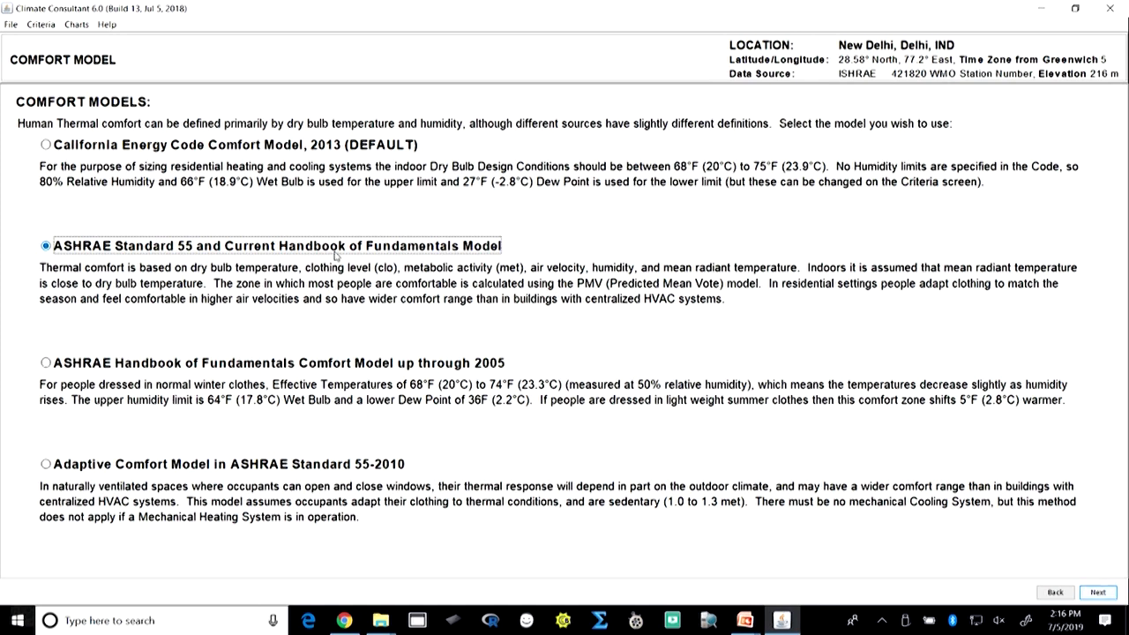
click(44, 465)
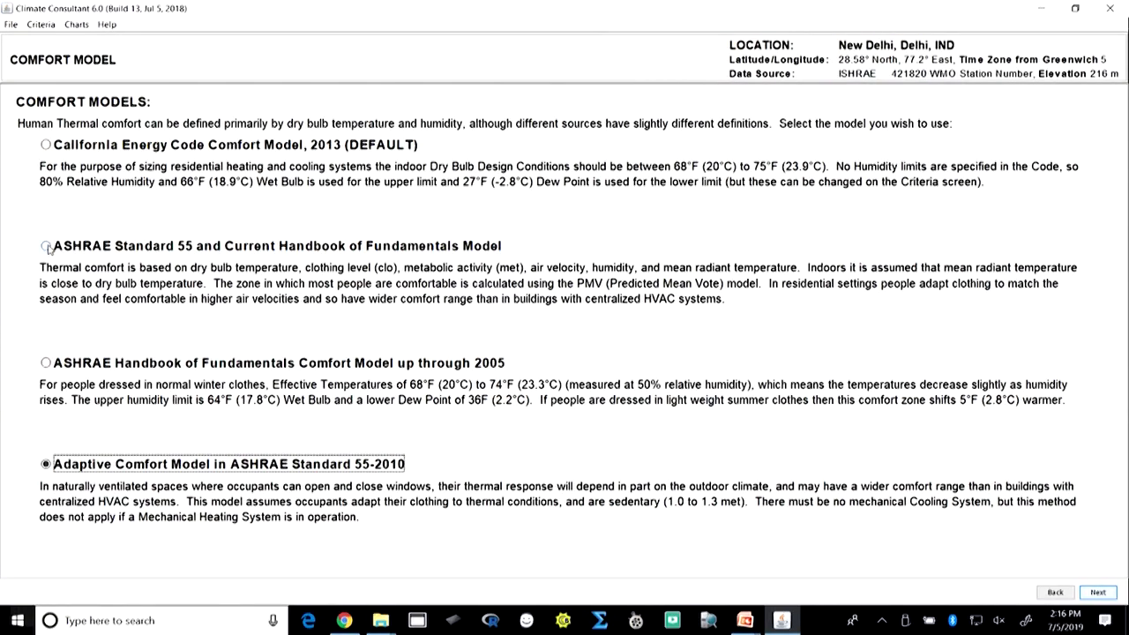
click(47, 244)
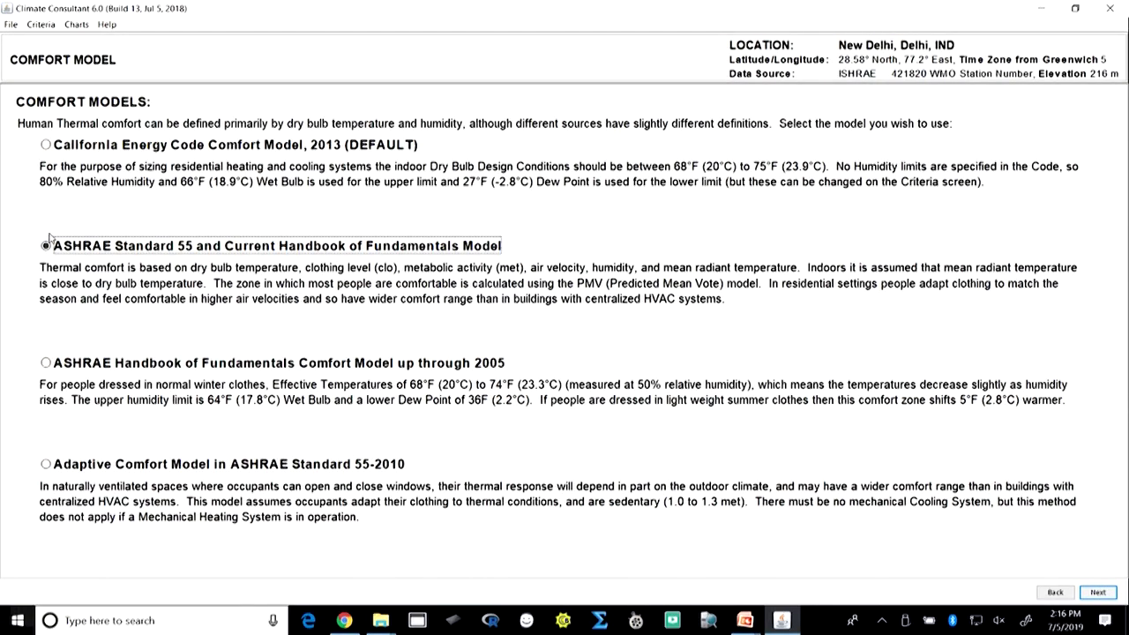
click(1098, 590)
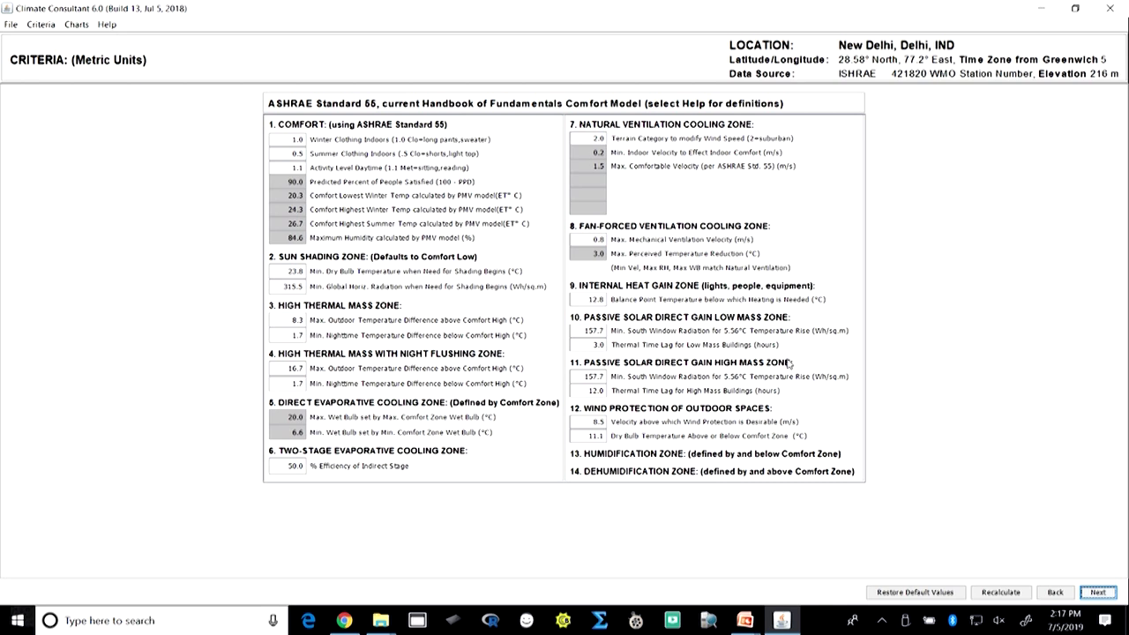
Step: Accept the default criteria and set the temperature range chart's design high to 1% of hours above and design low to 1% of hours below
click(1098, 593)
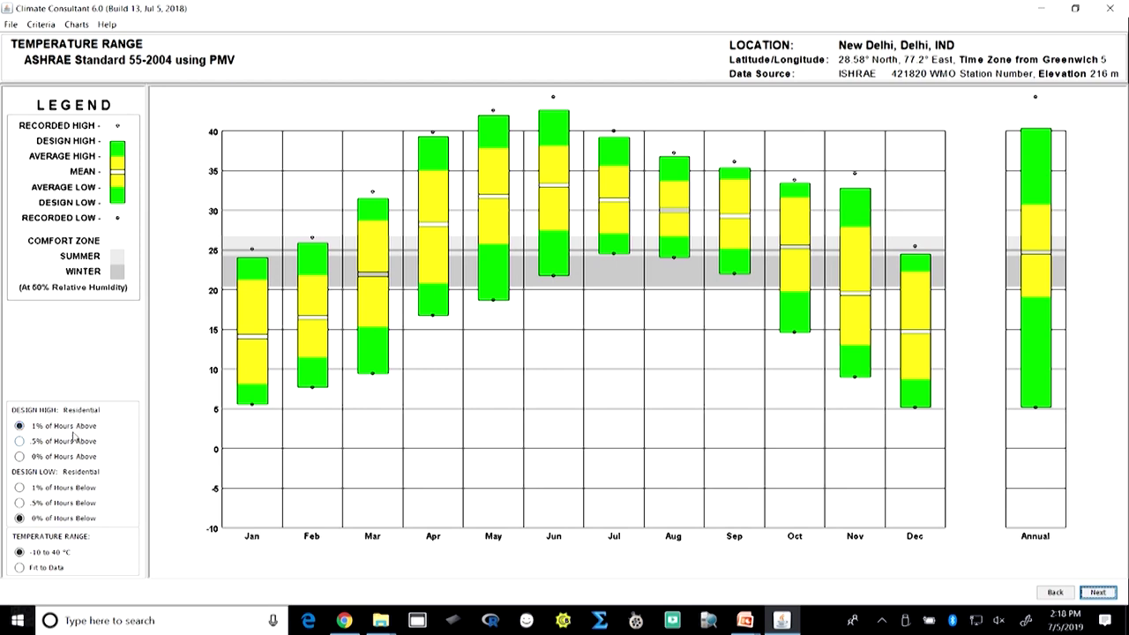
click(19, 442)
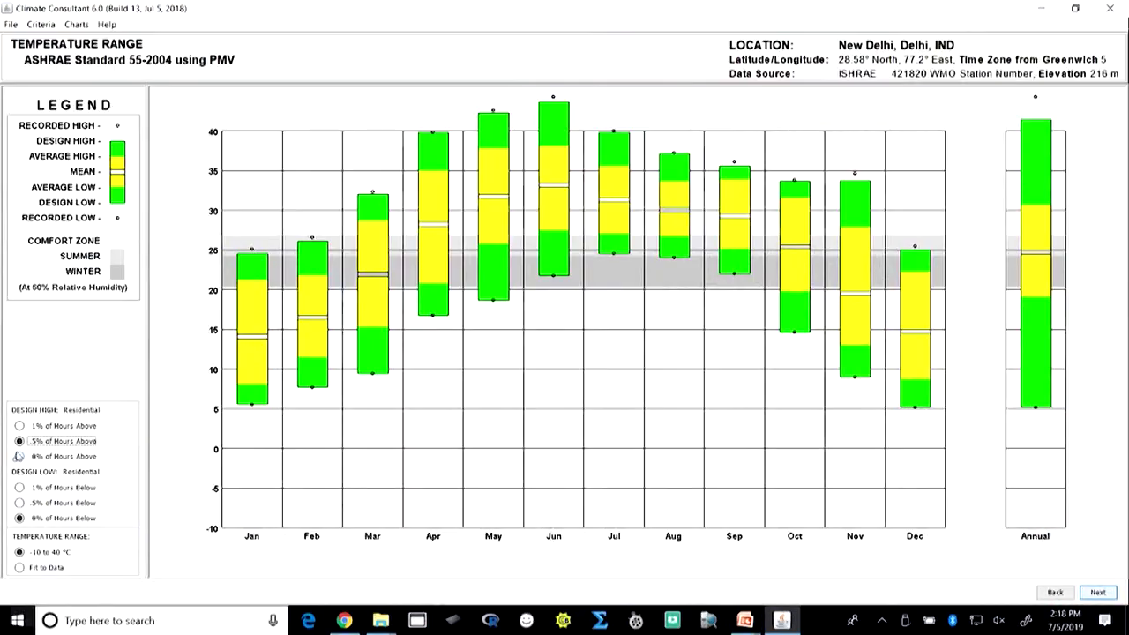
click(19, 457)
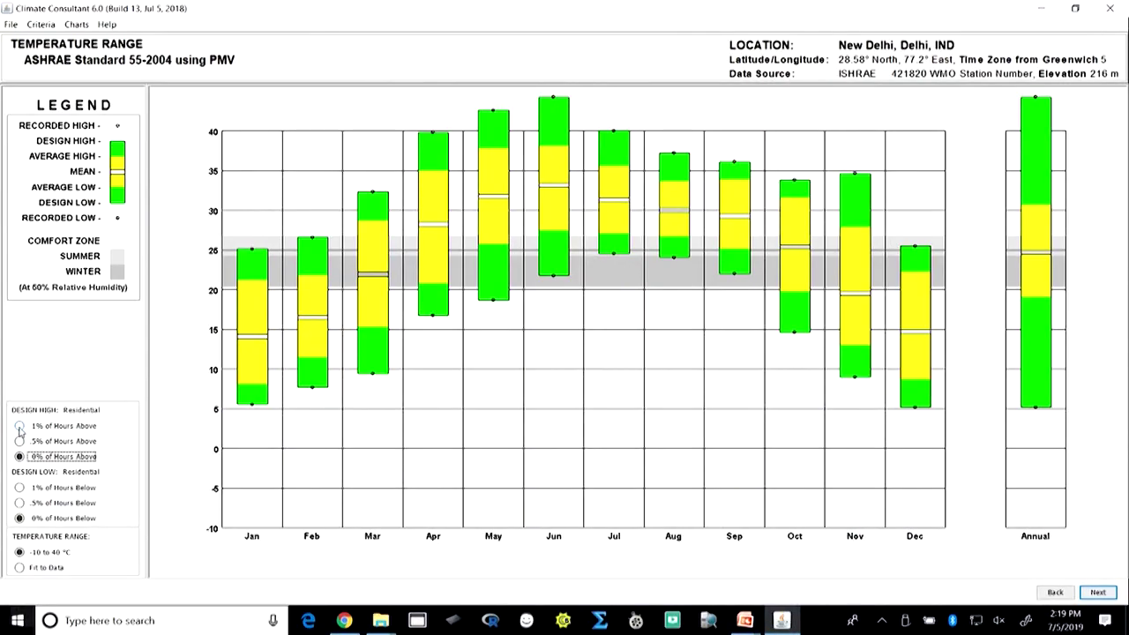
click(20, 425)
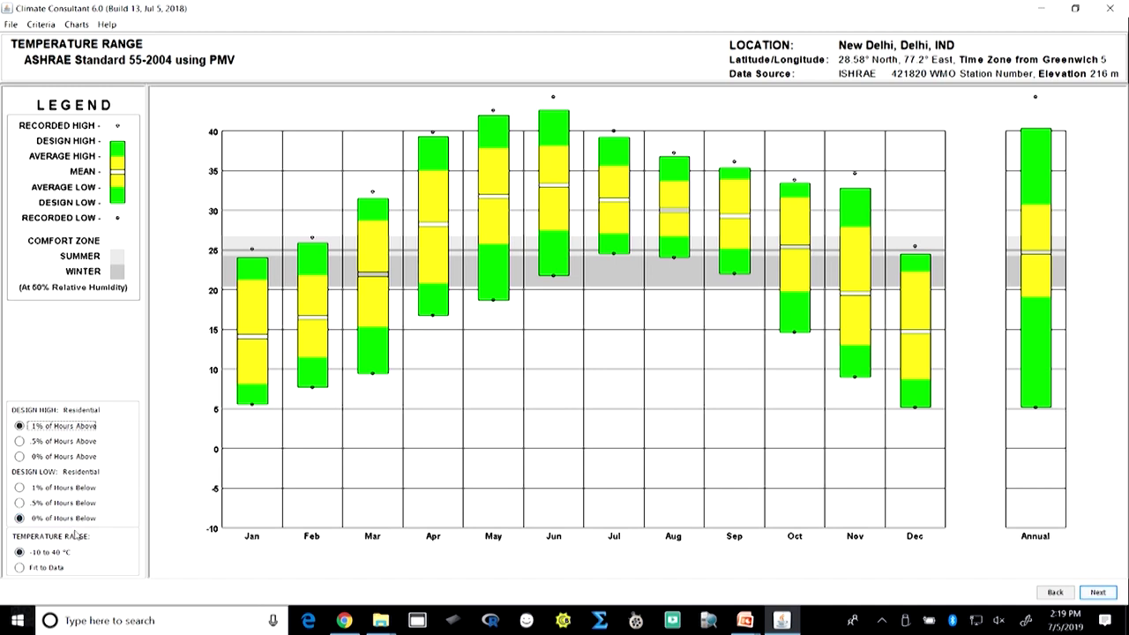
click(19, 488)
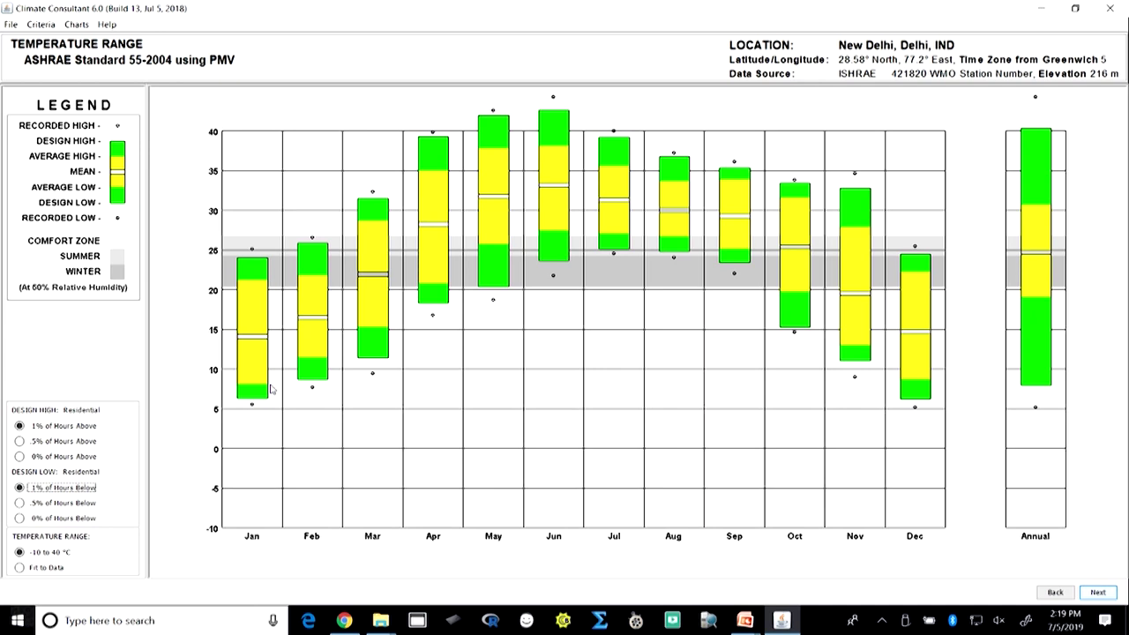
Step: Review the monthly diurnal averages, radiation range, illumination range, sky cover range and wind velocity range charts in sequence
click(1098, 593)
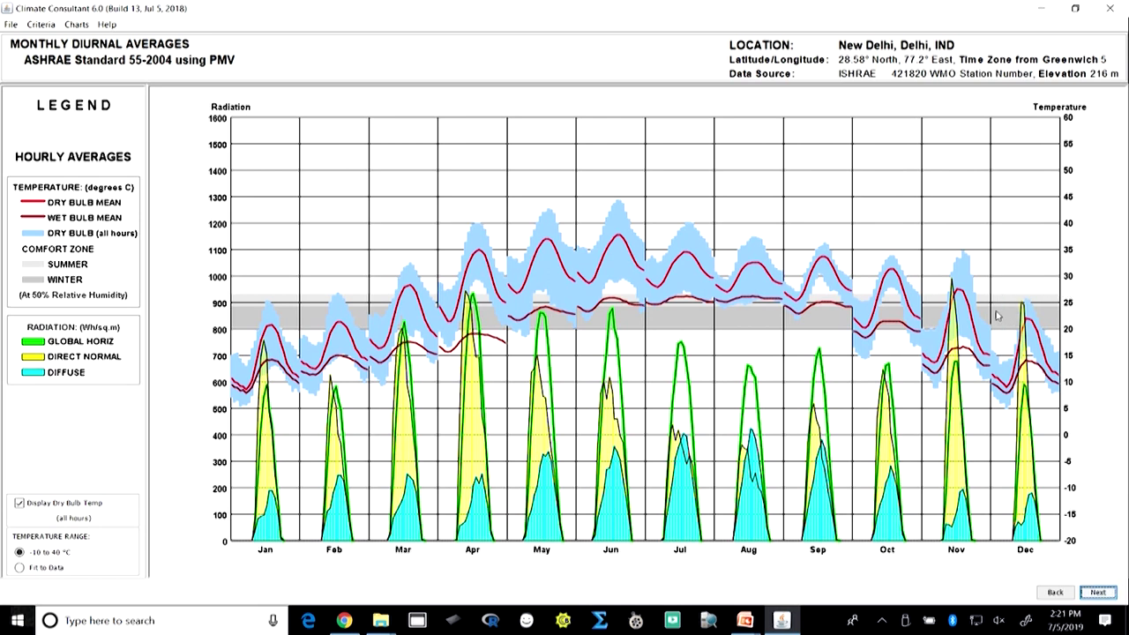
click(1099, 593)
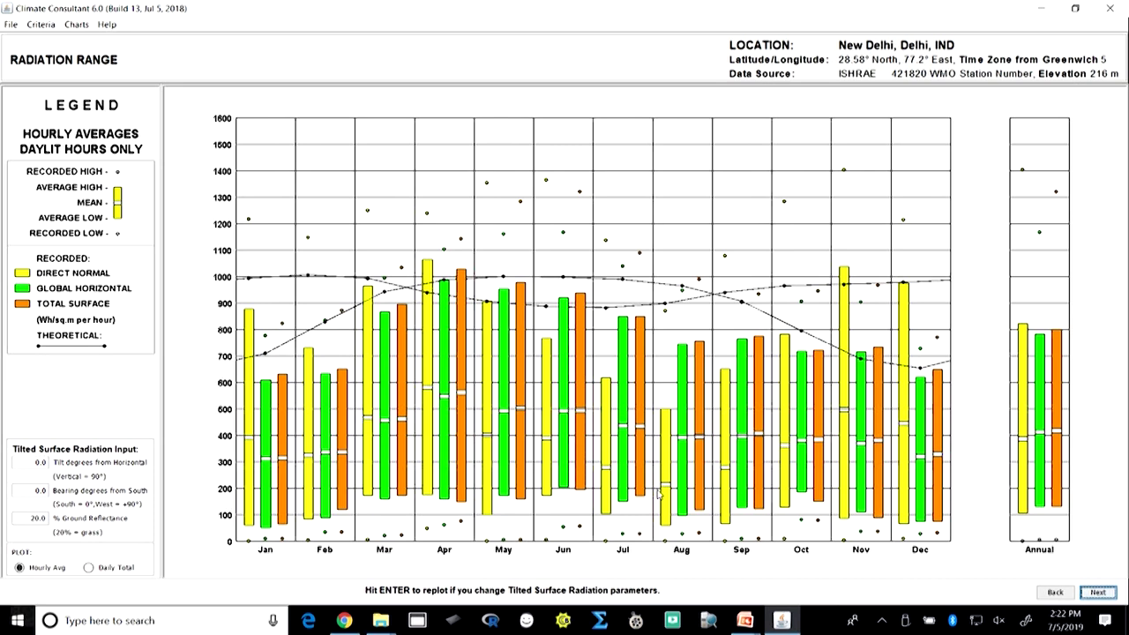
click(1099, 593)
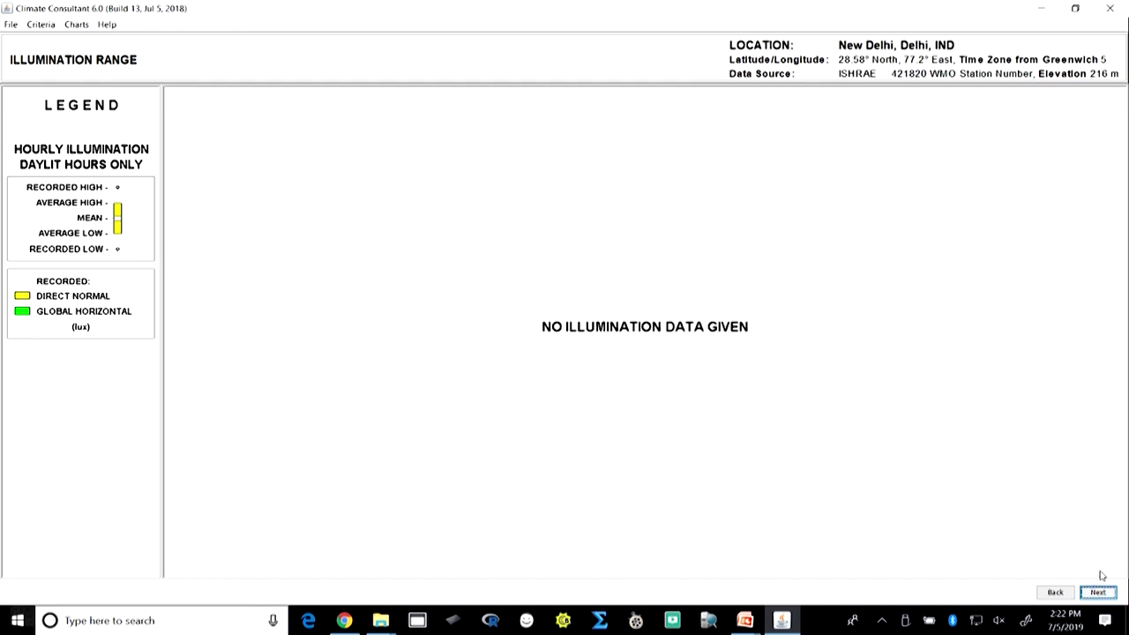
click(1098, 593)
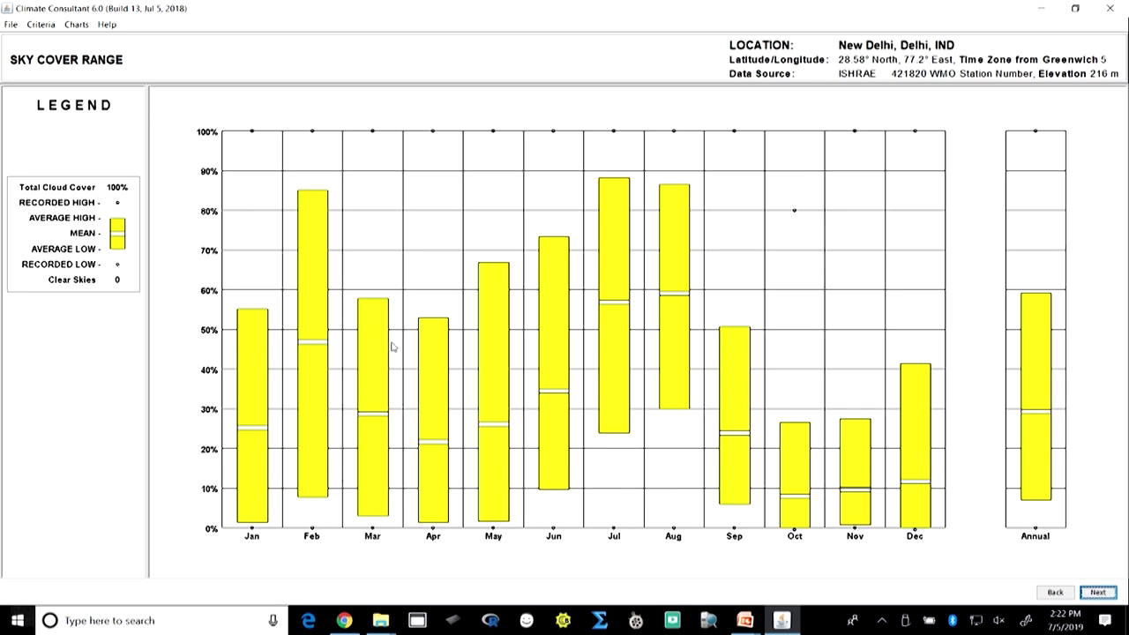
click(1098, 592)
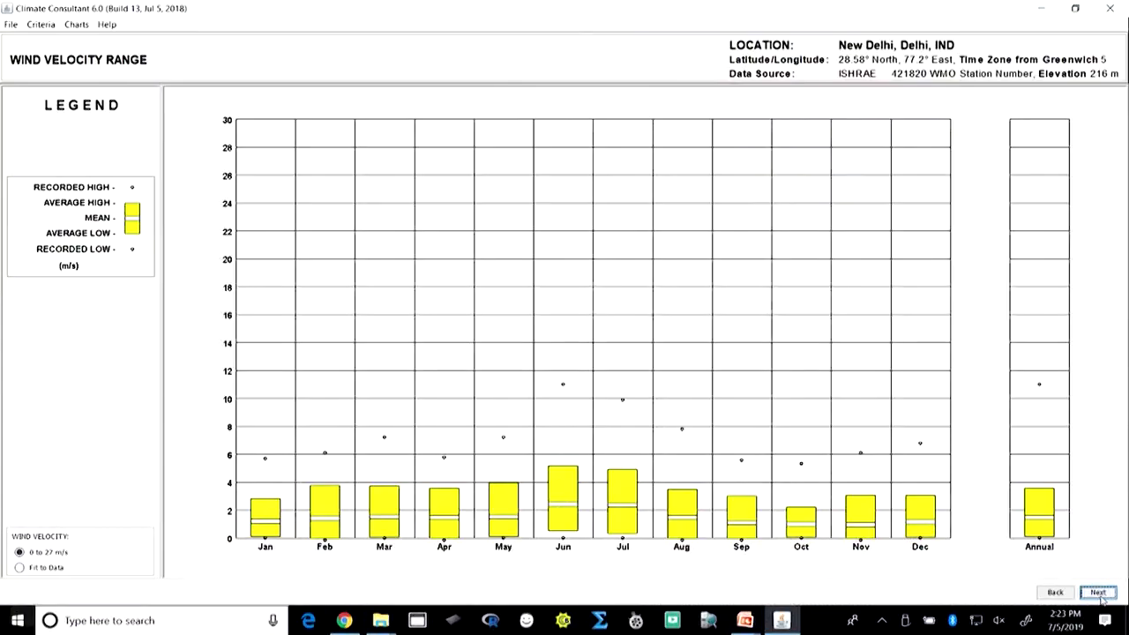
Step: Review the sun shading chart, sun chart, timetable plot and 3D chart of dry bulb temperature
click(1098, 591)
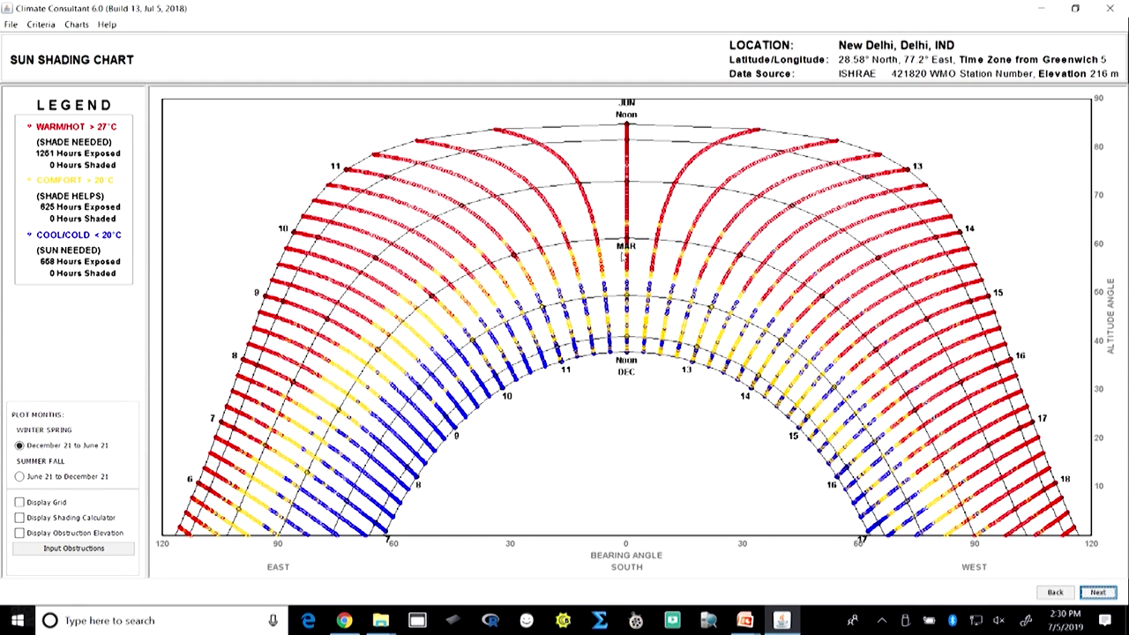
click(1097, 592)
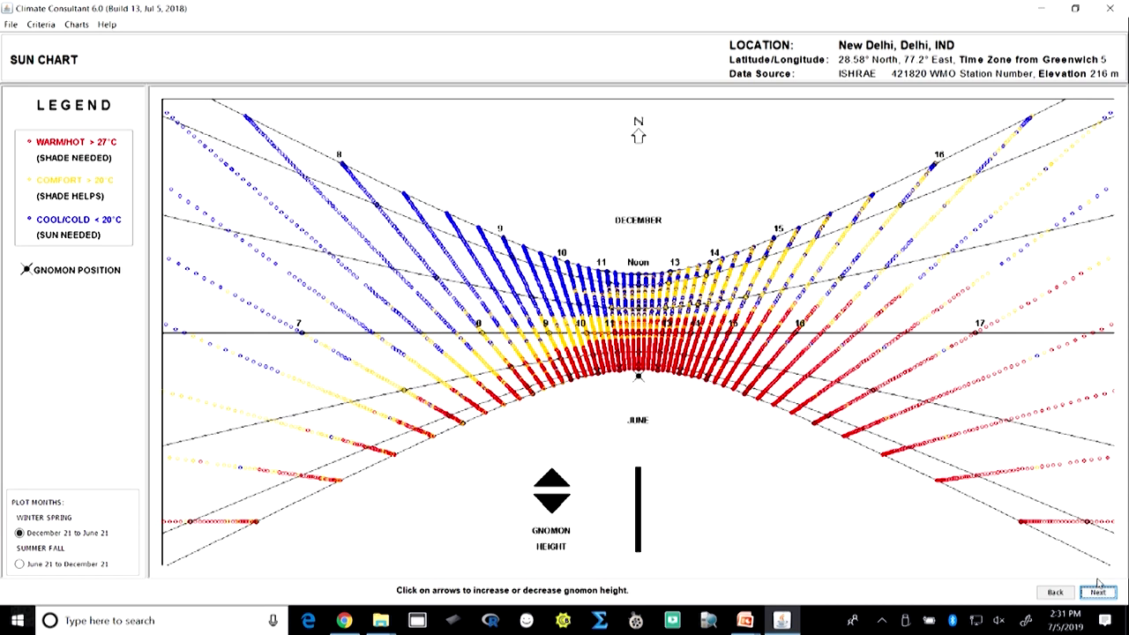
click(1099, 593)
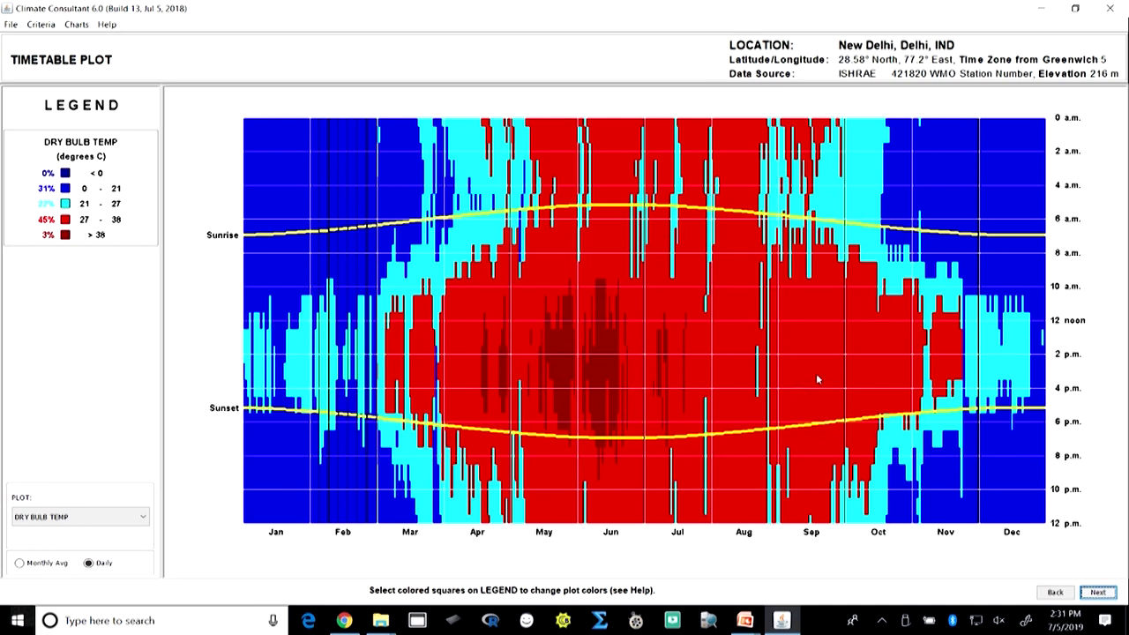
click(1098, 593)
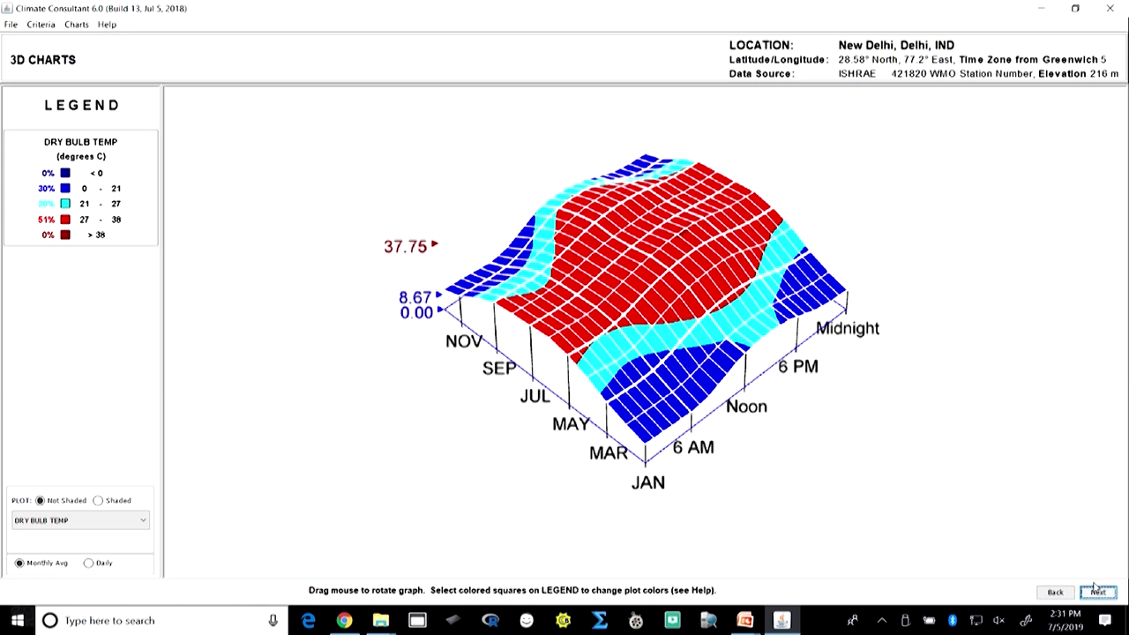
Step: Open the psychrometric chart and test removing the Dehumidification Only strategy before adding it back
click(1099, 593)
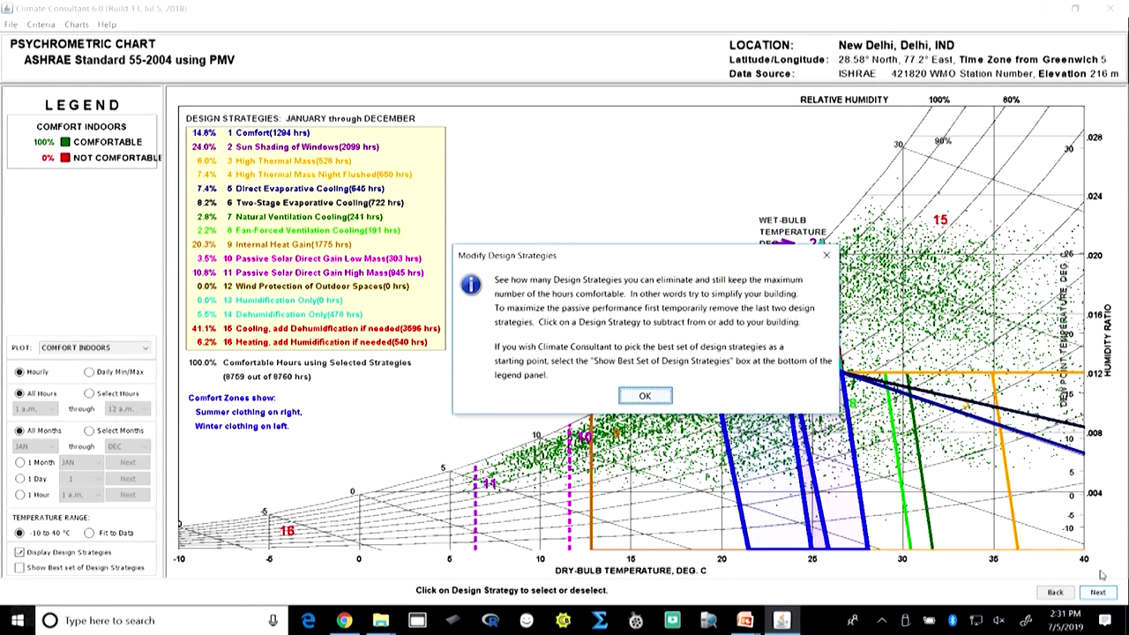
click(643, 397)
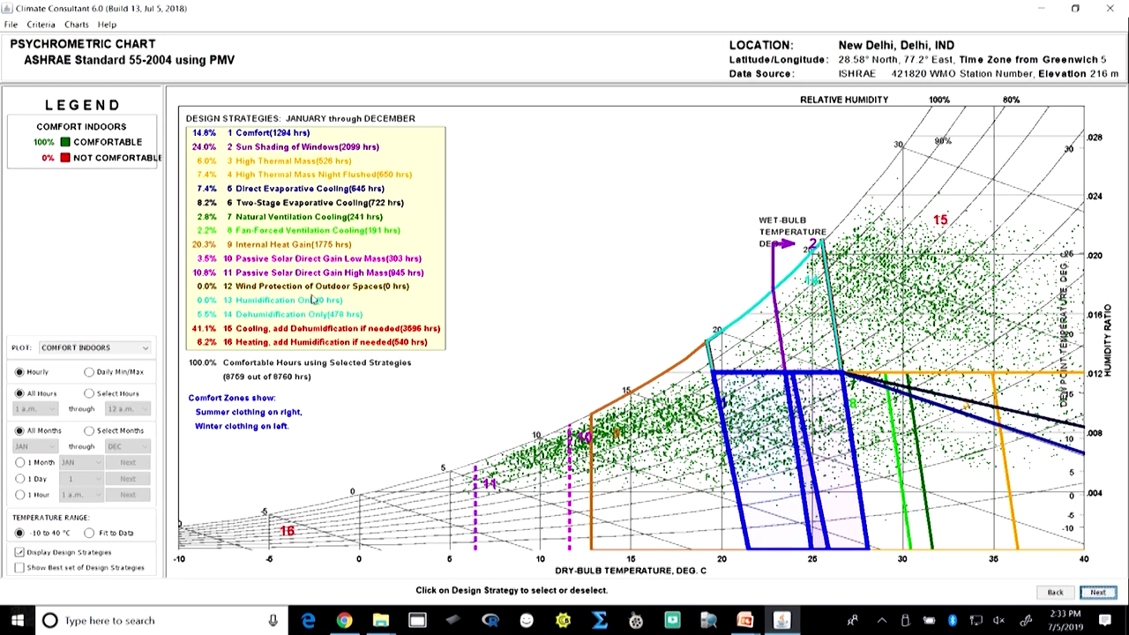
click(360, 318)
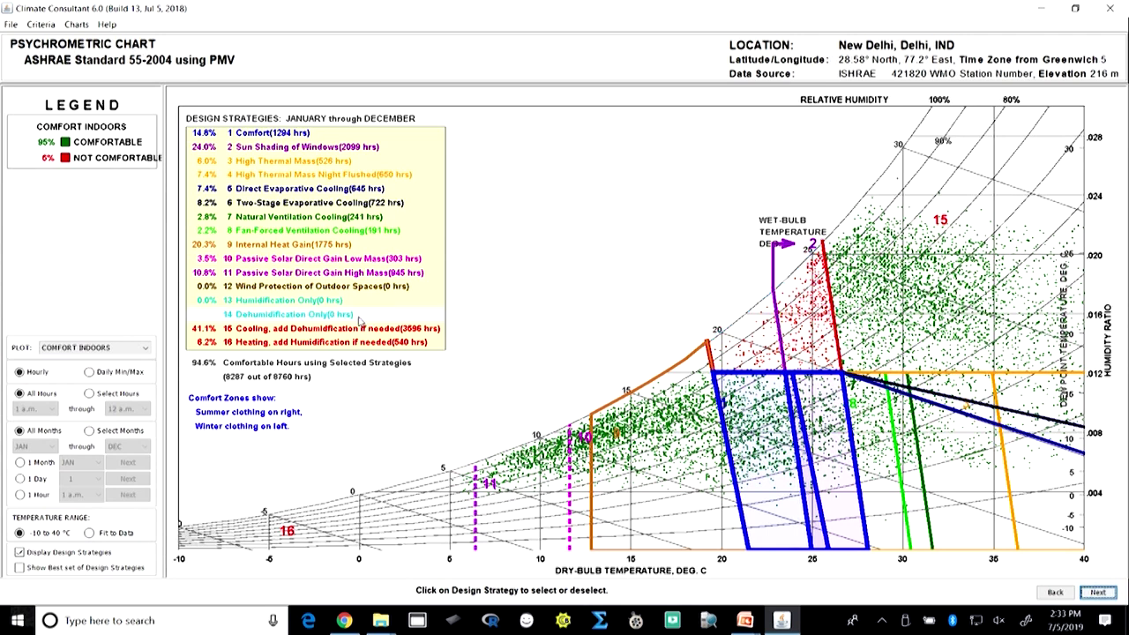
click(222, 318)
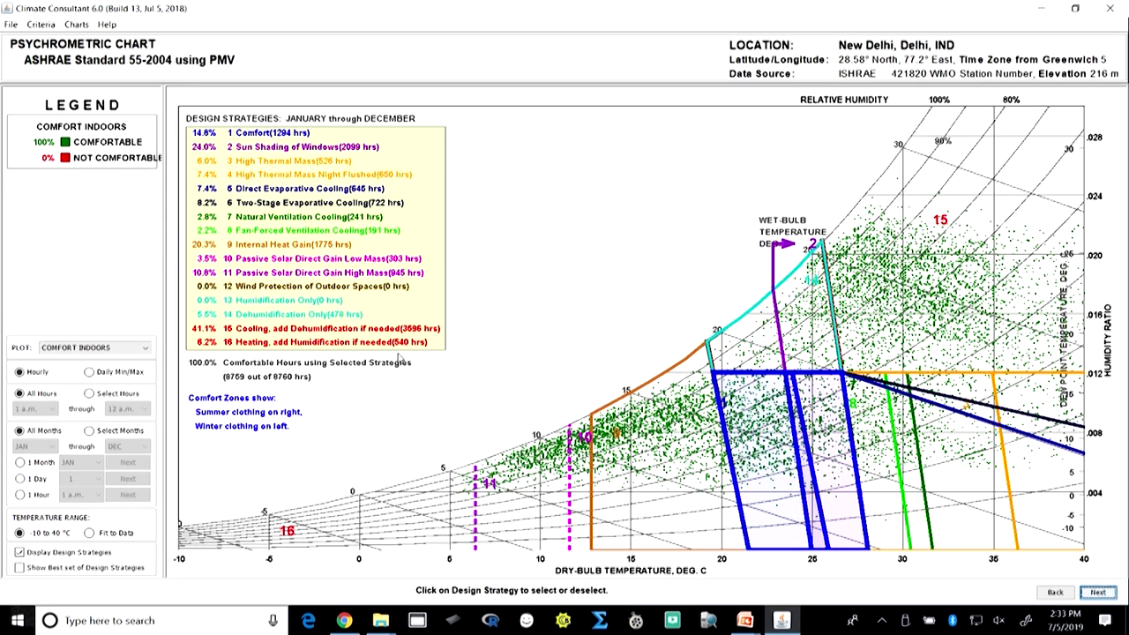
Step: Deselect design strategies 2 through 16 on the psychrometric chart, keeping only Comfort selected
click(205, 147)
click(209, 160)
click(210, 175)
click(212, 189)
click(210, 203)
click(209, 217)
click(209, 231)
click(207, 244)
click(208, 258)
click(209, 272)
click(209, 286)
click(206, 300)
click(204, 314)
click(208, 329)
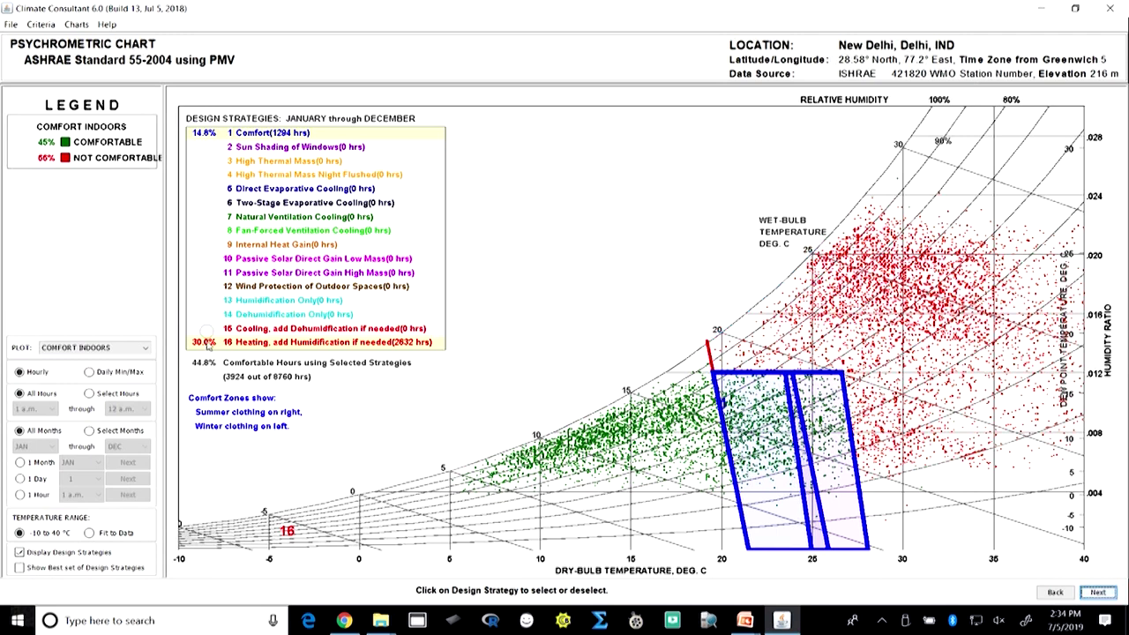
click(210, 333)
click(205, 341)
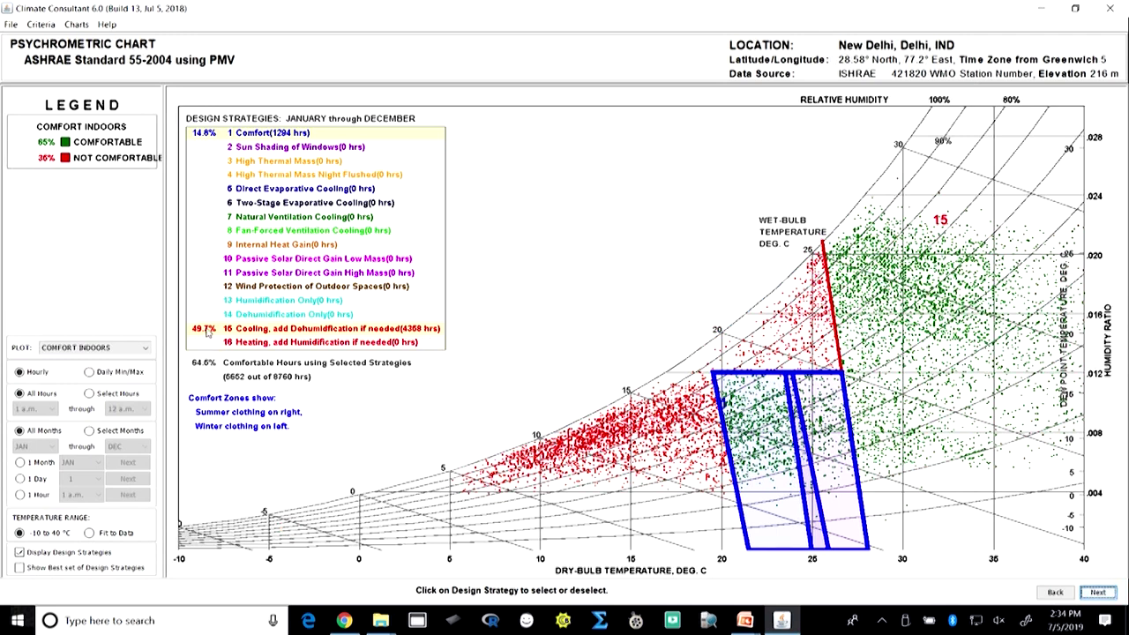
click(203, 328)
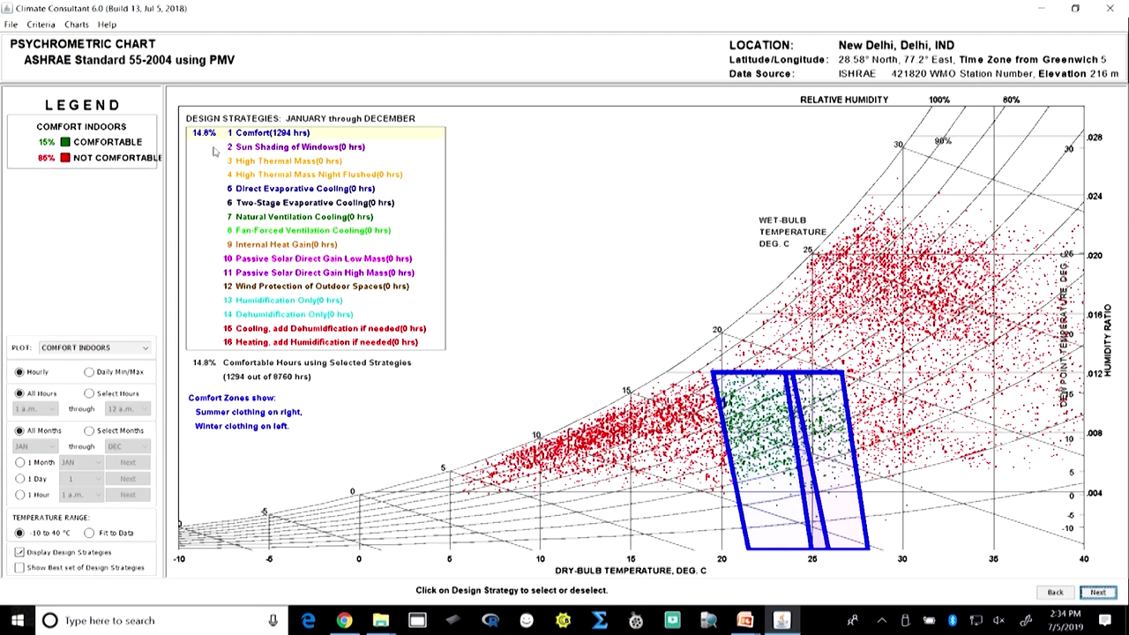
Step: Add the Sun Shading of Windows, High Thermal Mass, High Thermal Mass Night Flushed and Natural Ventilation Cooling strategies
click(204, 146)
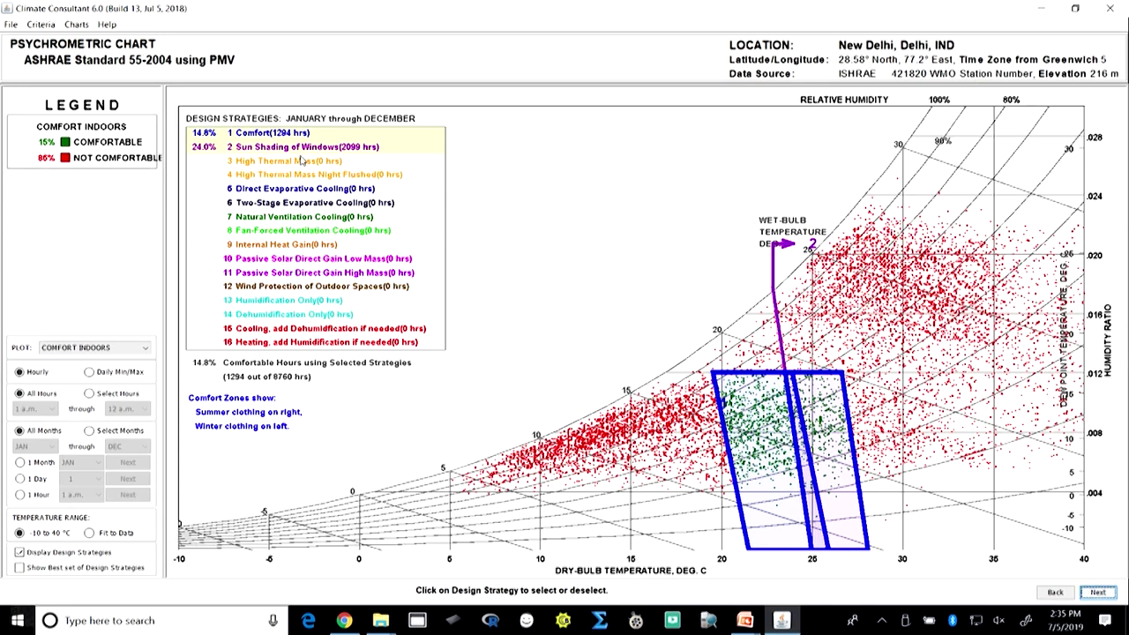
click(205, 162)
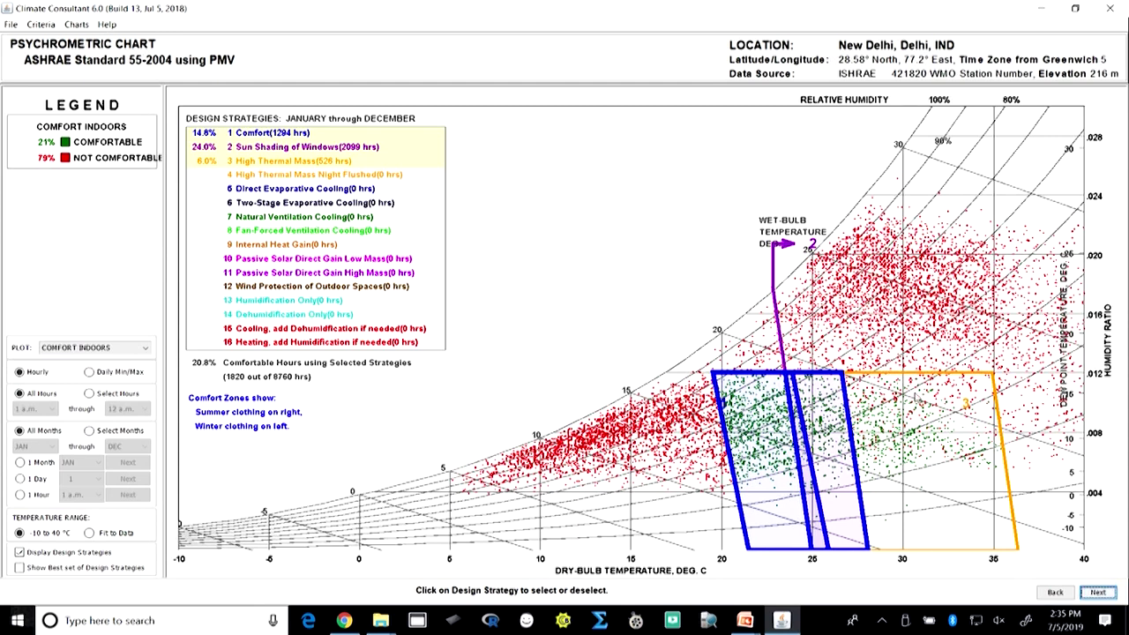
click(204, 173)
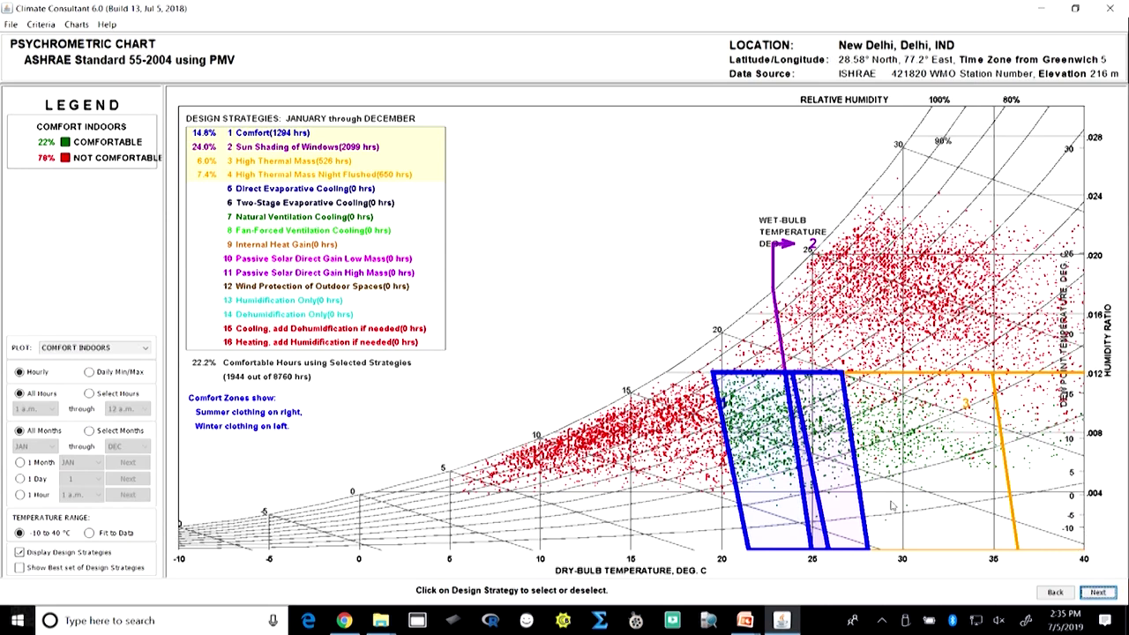
click(207, 217)
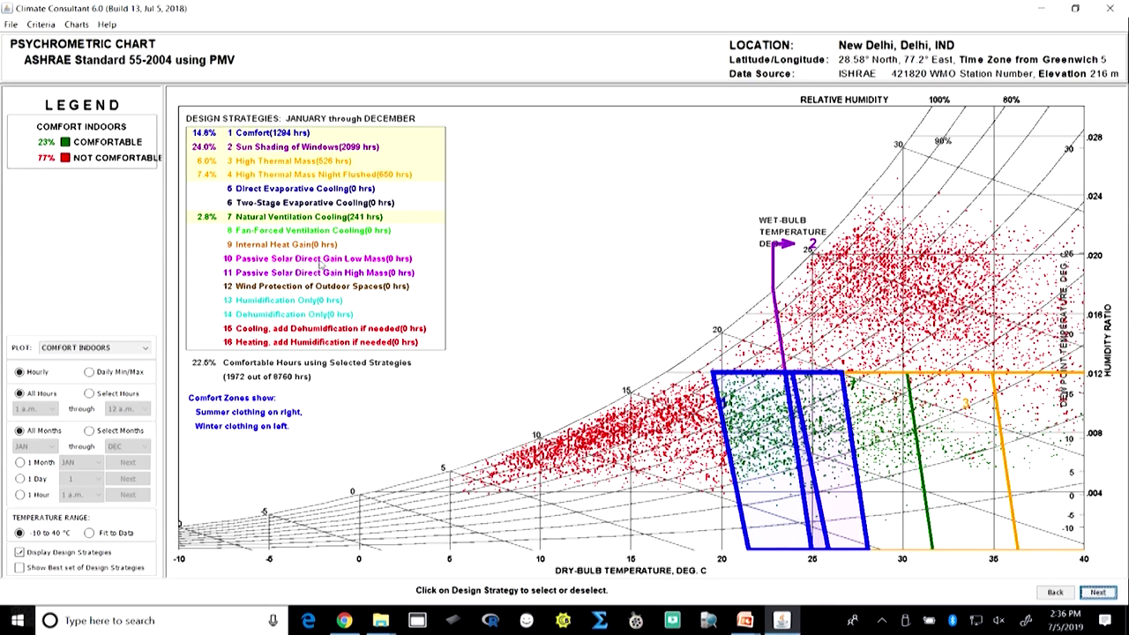
Step: Add Passive Solar Direct Gain Low Mass and High Mass, Direct Evaporative Cooling, and Cooling, add Dehumidification if needed, excluding Wind Protection of Outdoor Spaces
click(198, 257)
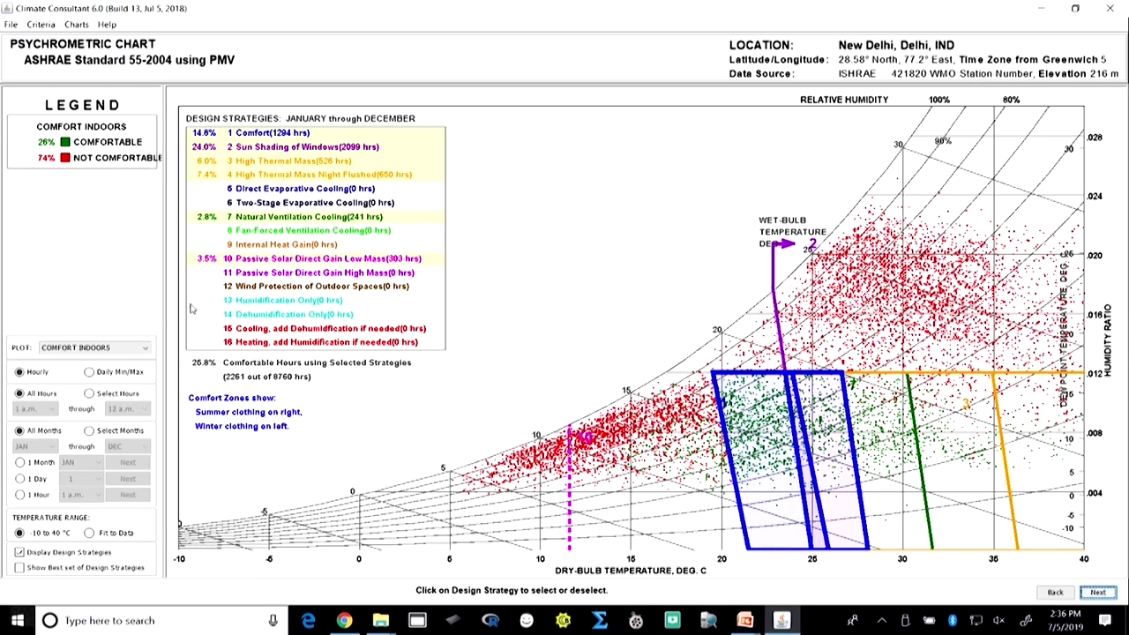
click(196, 273)
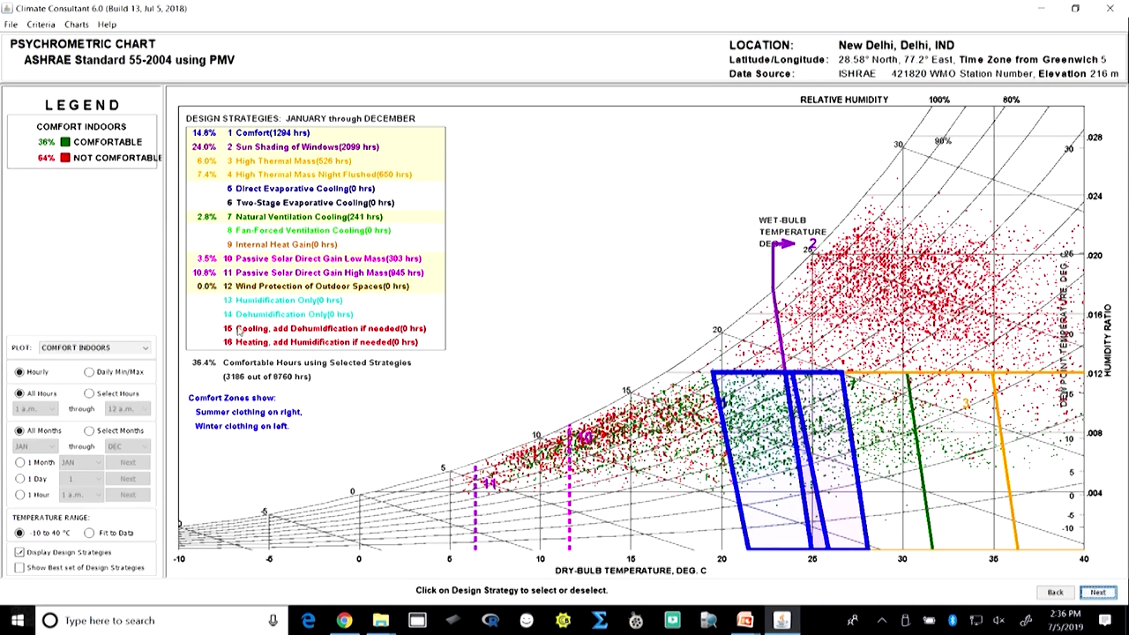
click(196, 291)
click(202, 188)
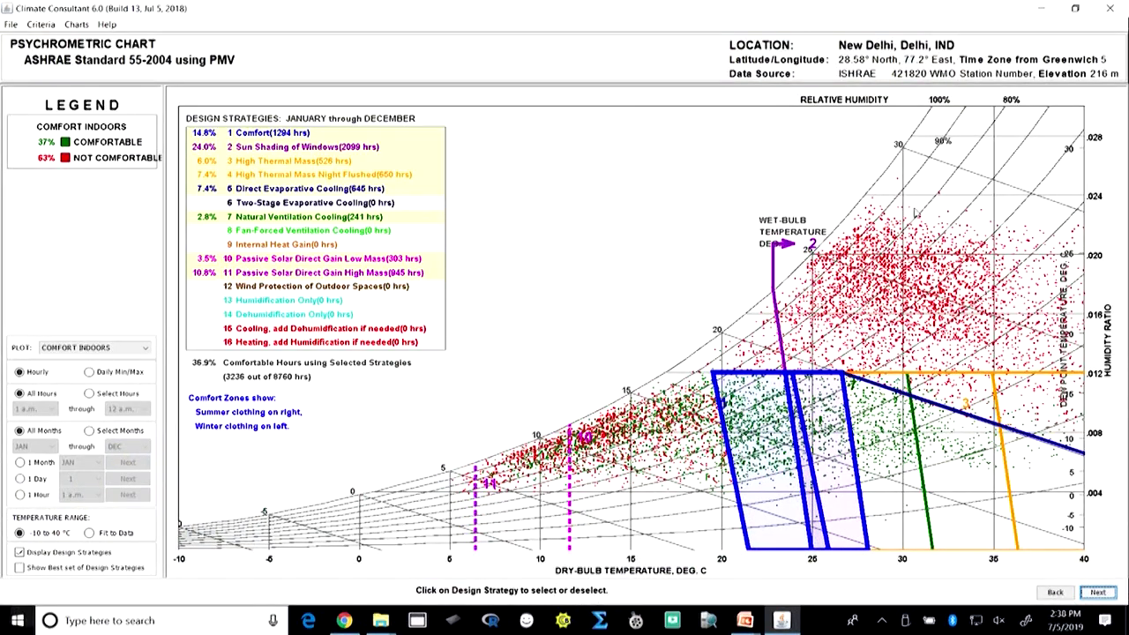
click(198, 328)
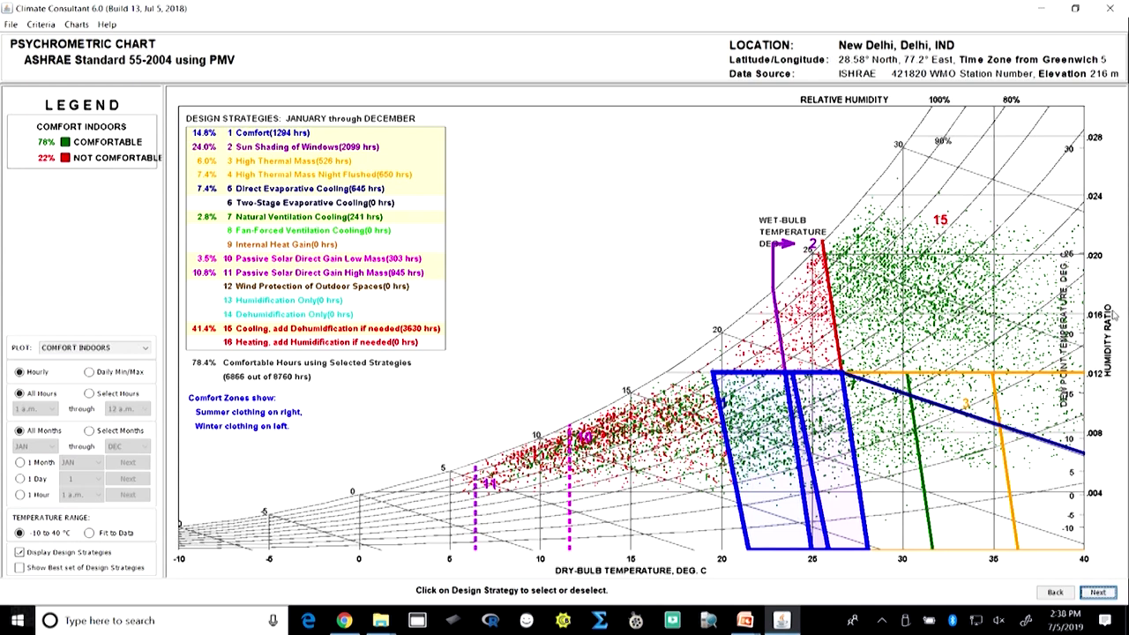
Step: Open the Design Guidelines for New Delhi, dismiss the comfort warning and review the listed recommendations
click(76, 24)
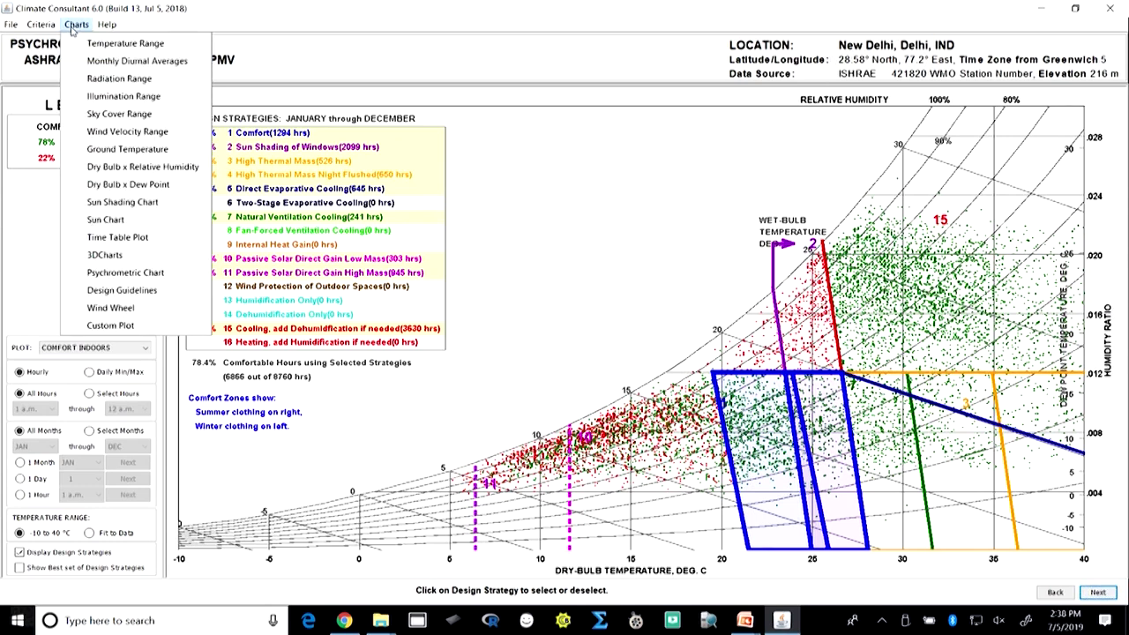
click(142, 290)
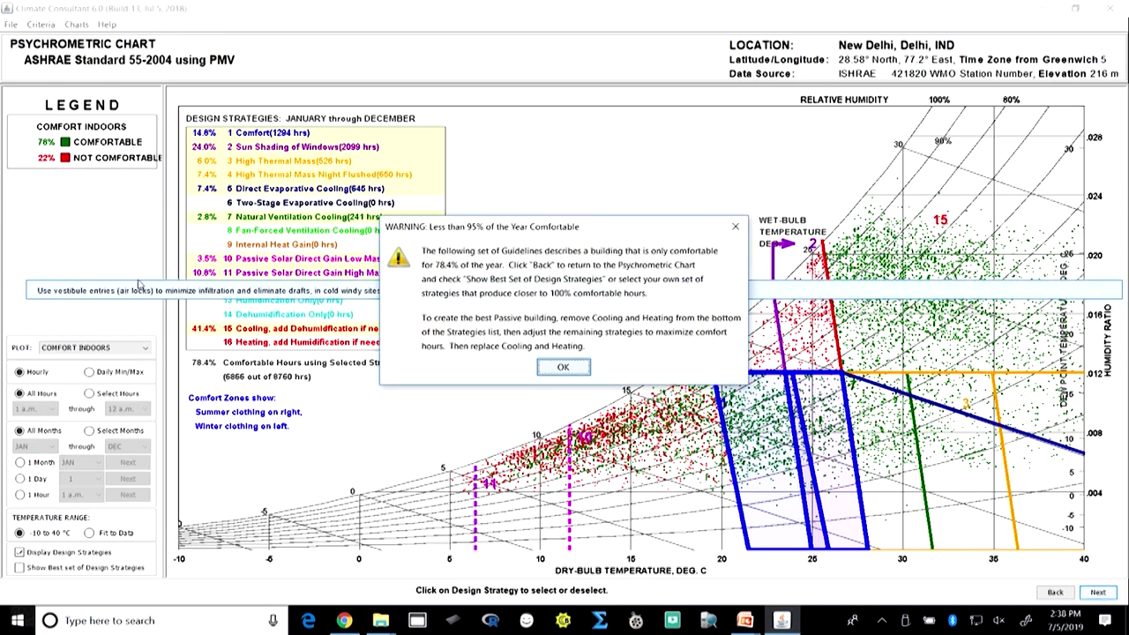
click(563, 365)
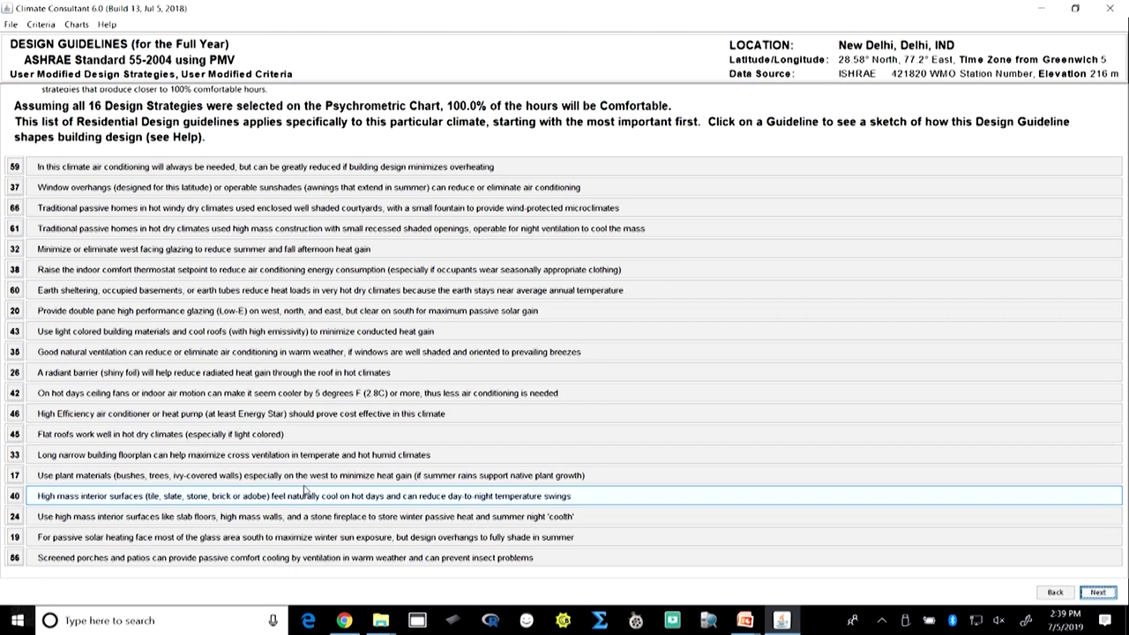
Step: Return to the weather data selection and load the existing EPW file IND_Bangalore.432950_ISHRAE.epw
click(1057, 593)
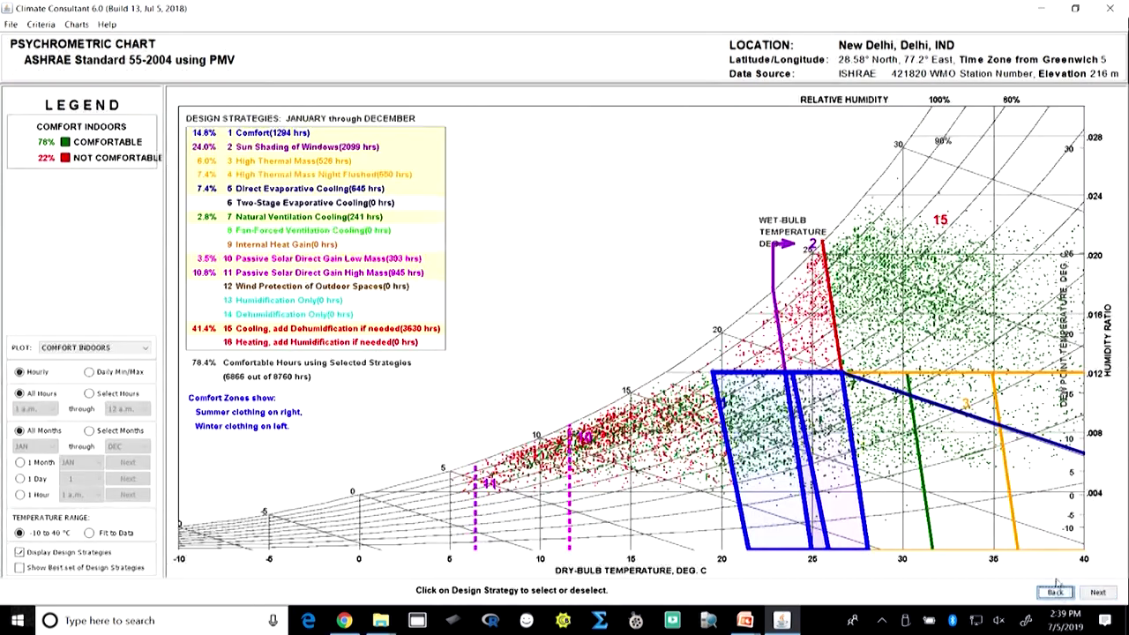
click(1056, 592)
click(1056, 592)
click(1056, 593)
click(1056, 593)
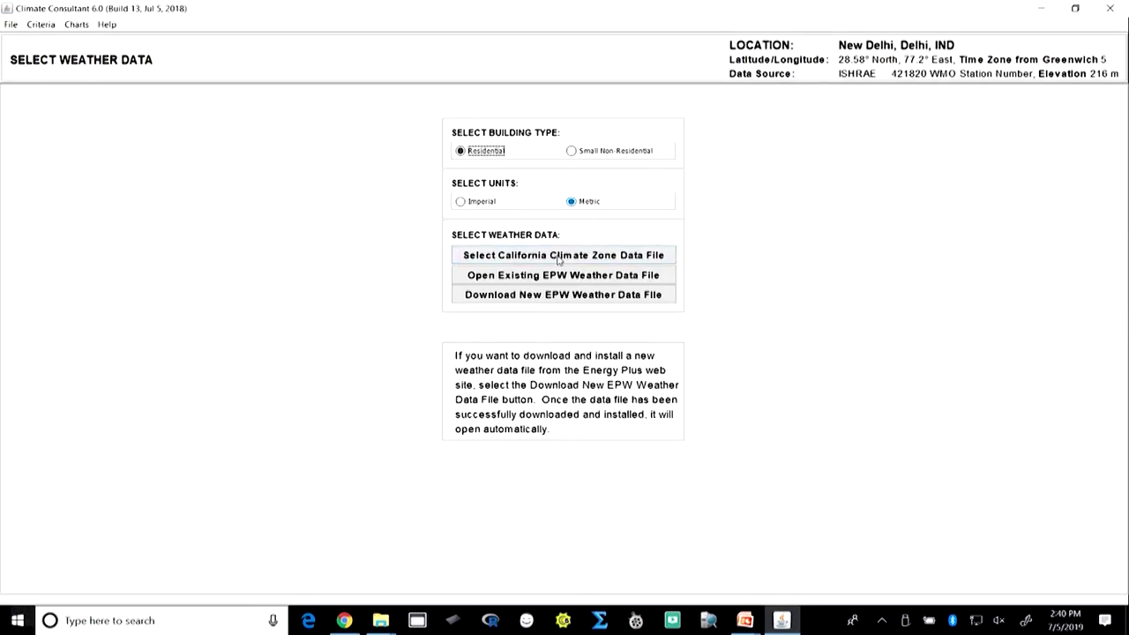
click(559, 275)
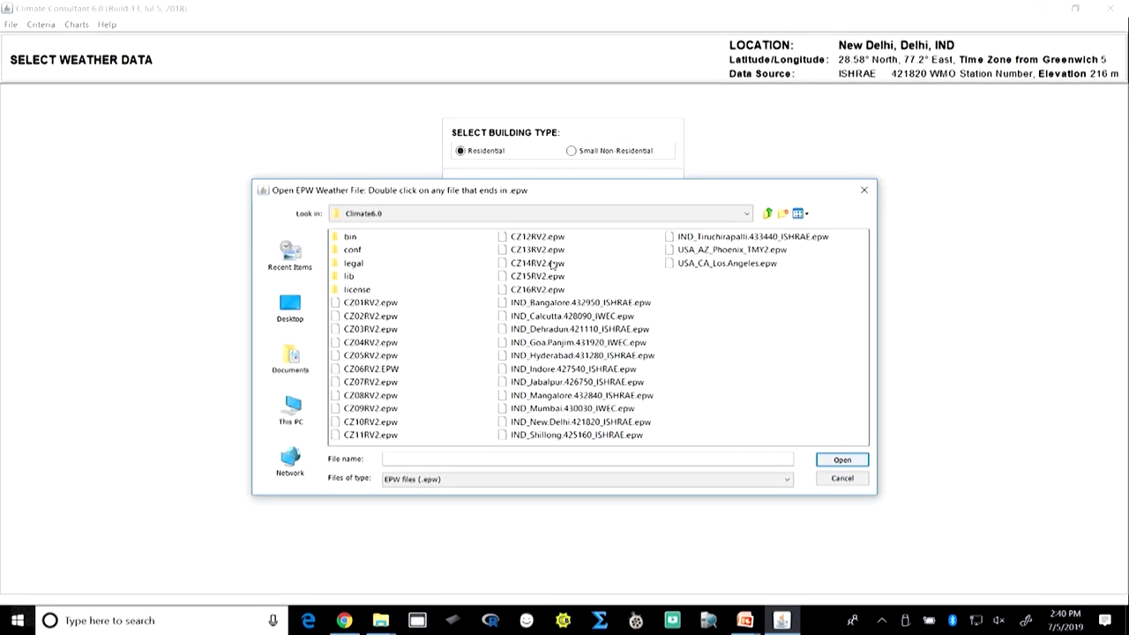
click(542, 305)
click(840, 460)
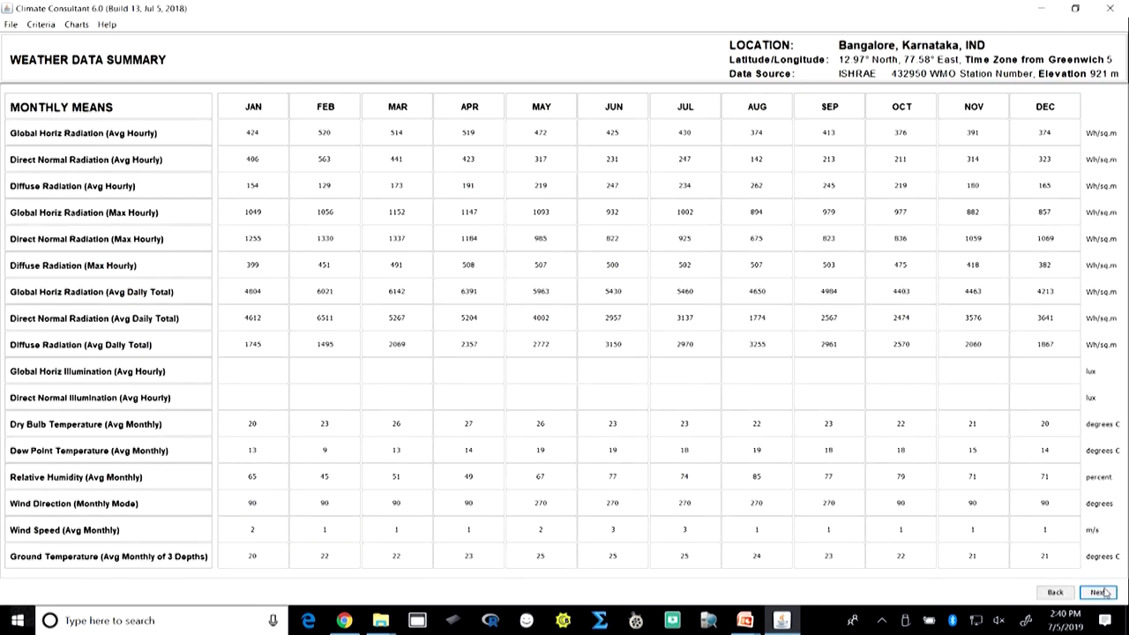
Step: Proceed past Bangalore's weather summary and comfort criteria to examine the temperature range and monthly diurnal averages
click(1098, 592)
click(1099, 592)
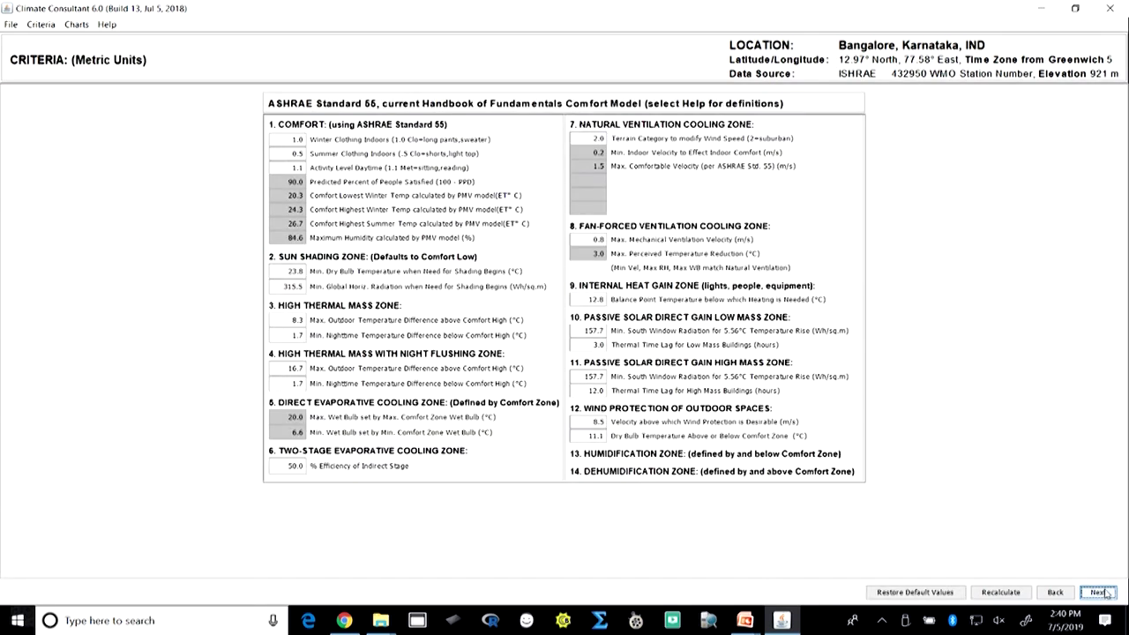
click(1099, 592)
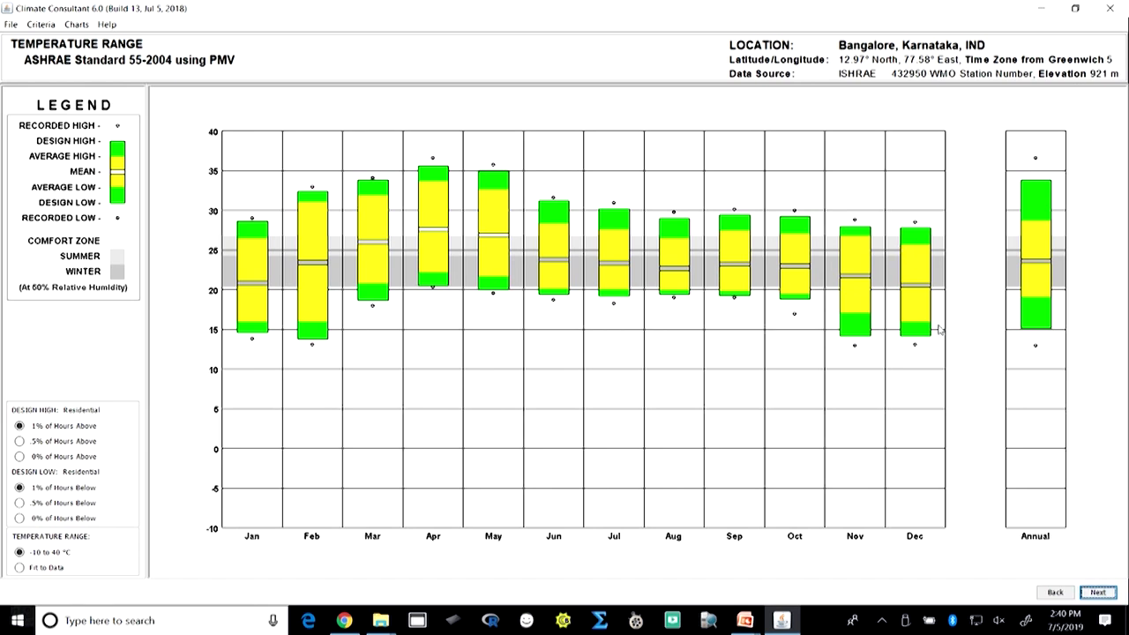
click(1097, 592)
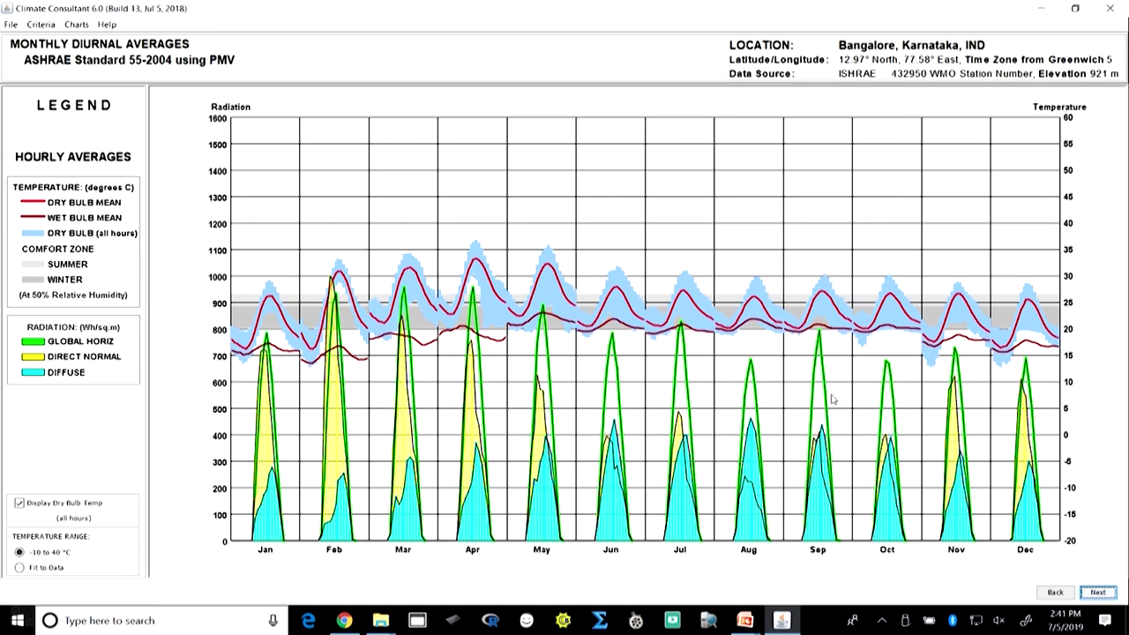
Step: Examine Bangalore's radiation range, sky cover, wind velocity and monthly ground temperature charts
click(1098, 593)
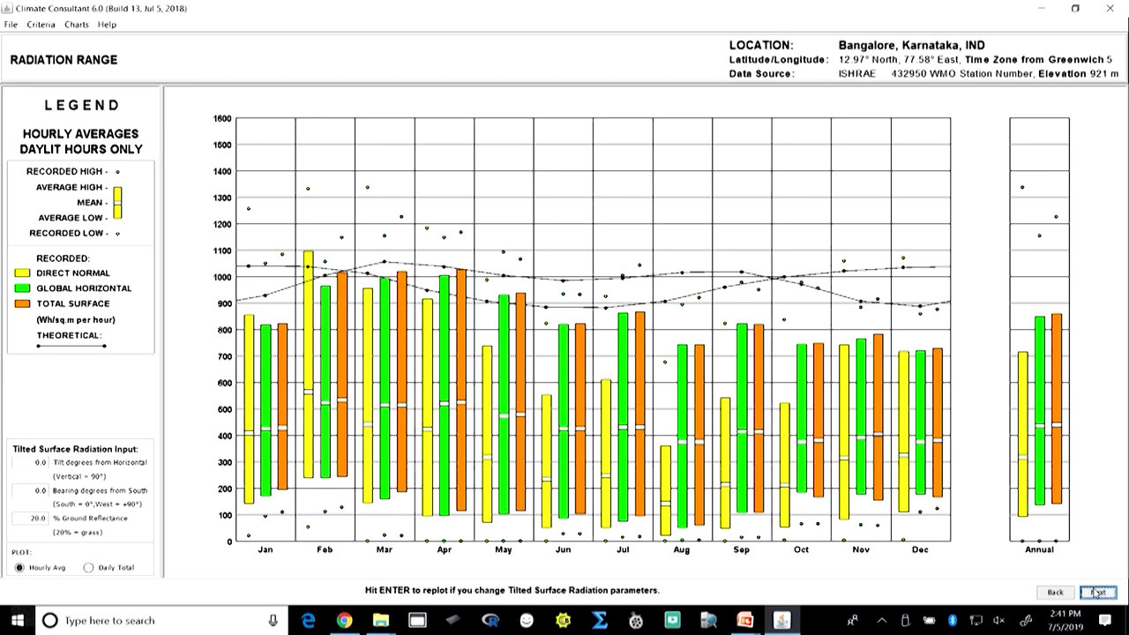
click(1098, 593)
click(1099, 593)
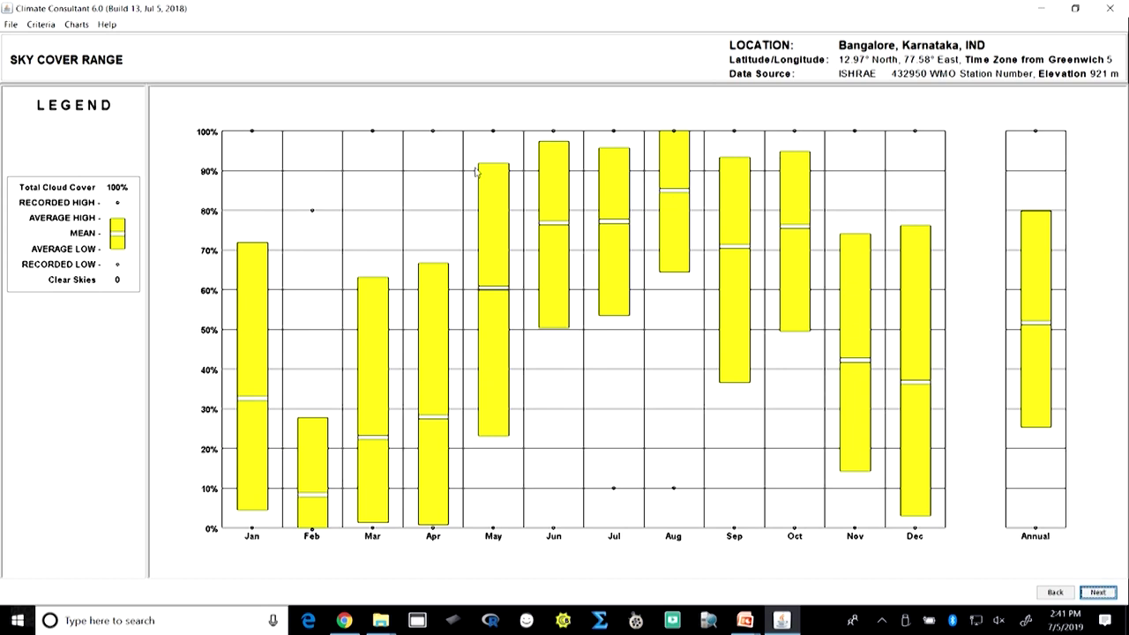
click(1098, 593)
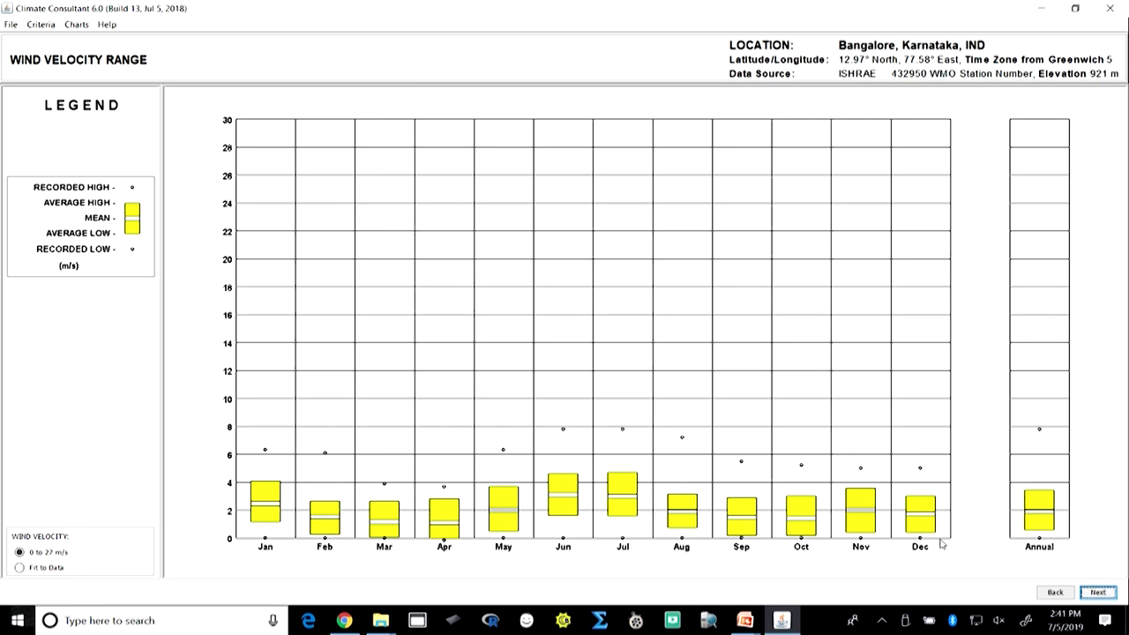
click(1099, 593)
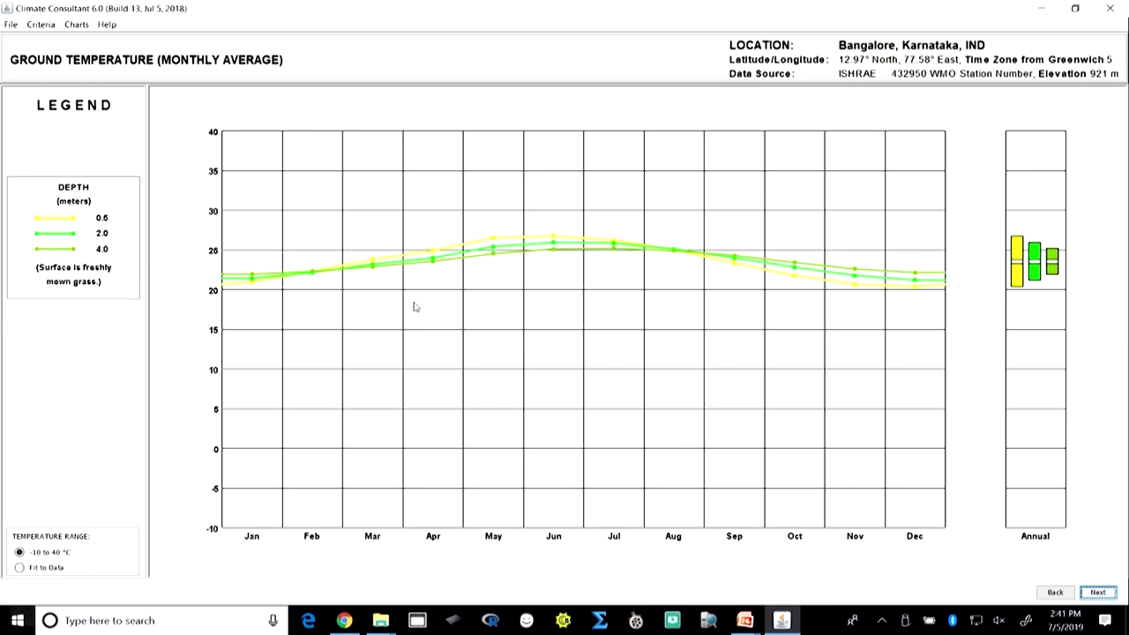
Step: Review Bangalore's humidity, sun shading, timetable and 3D charts, continuing to the psychrometric chart
click(1098, 592)
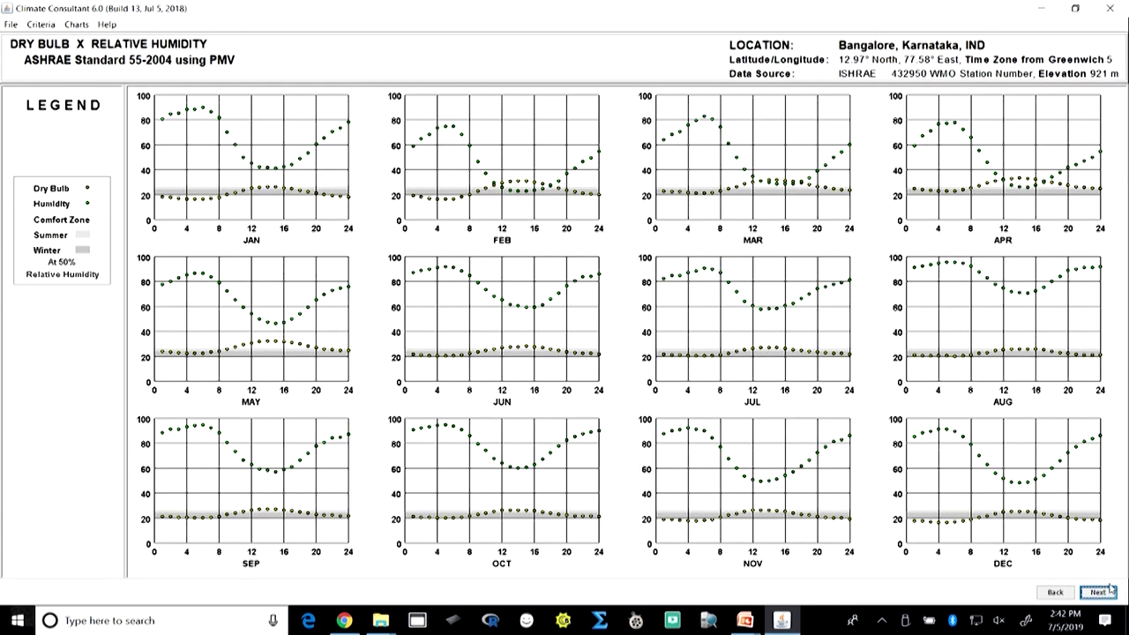
click(1108, 591)
click(1107, 592)
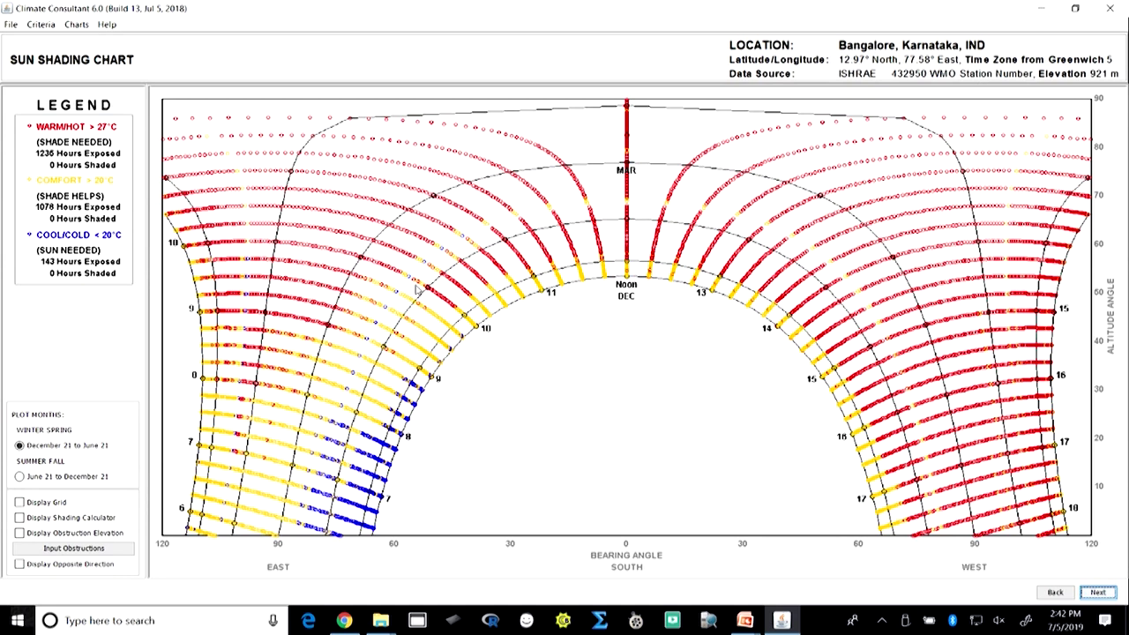
click(1099, 592)
click(1105, 596)
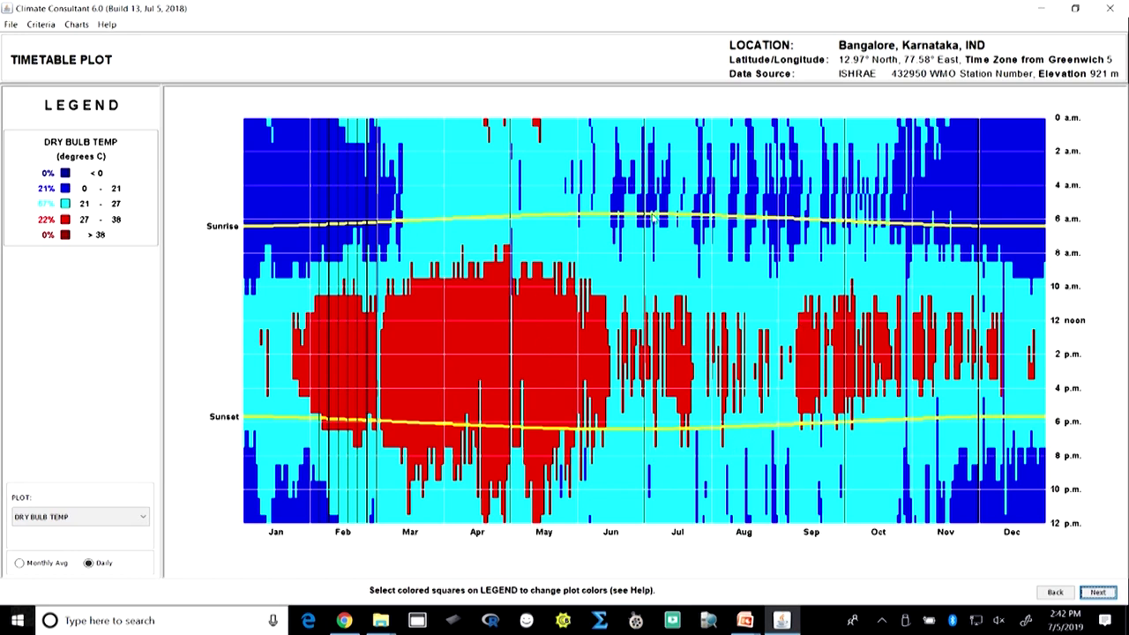
click(1098, 592)
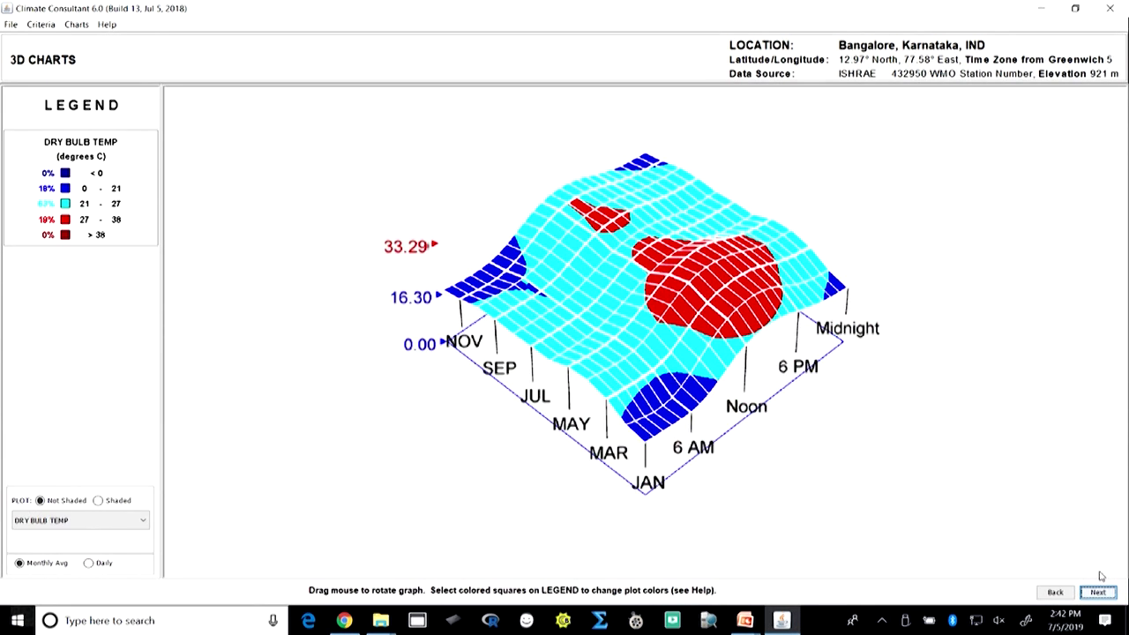
click(1098, 592)
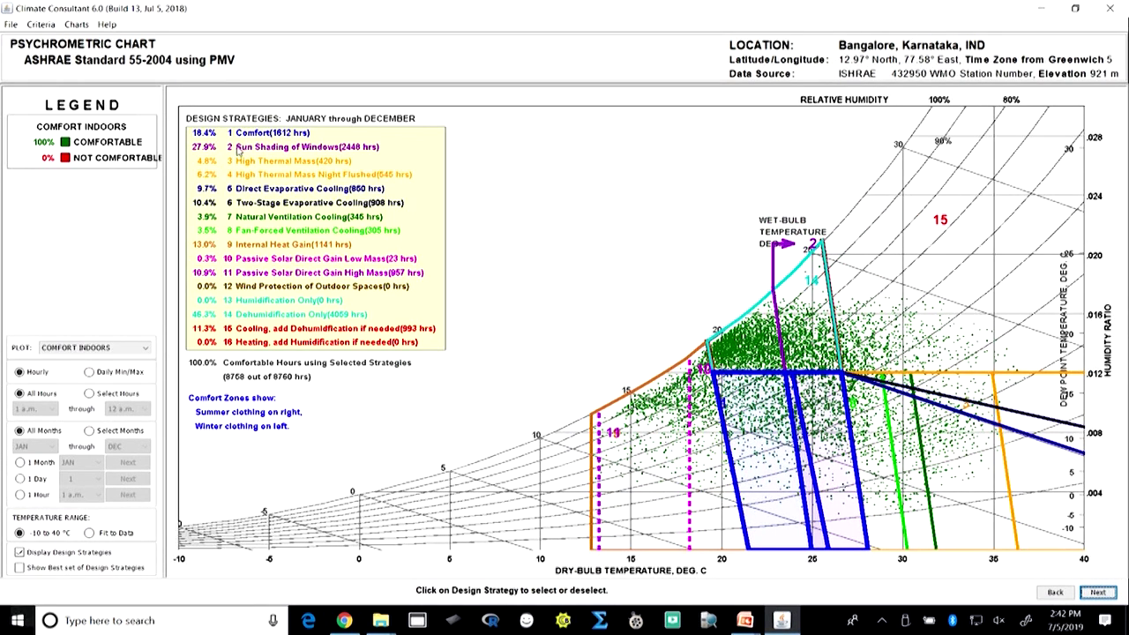
Step: Deselect design strategies 2 through 16 on Bangalore's psychrometric chart, keeping only Comfort selected
click(236, 146)
click(255, 161)
click(258, 174)
click(265, 188)
click(274, 202)
click(276, 217)
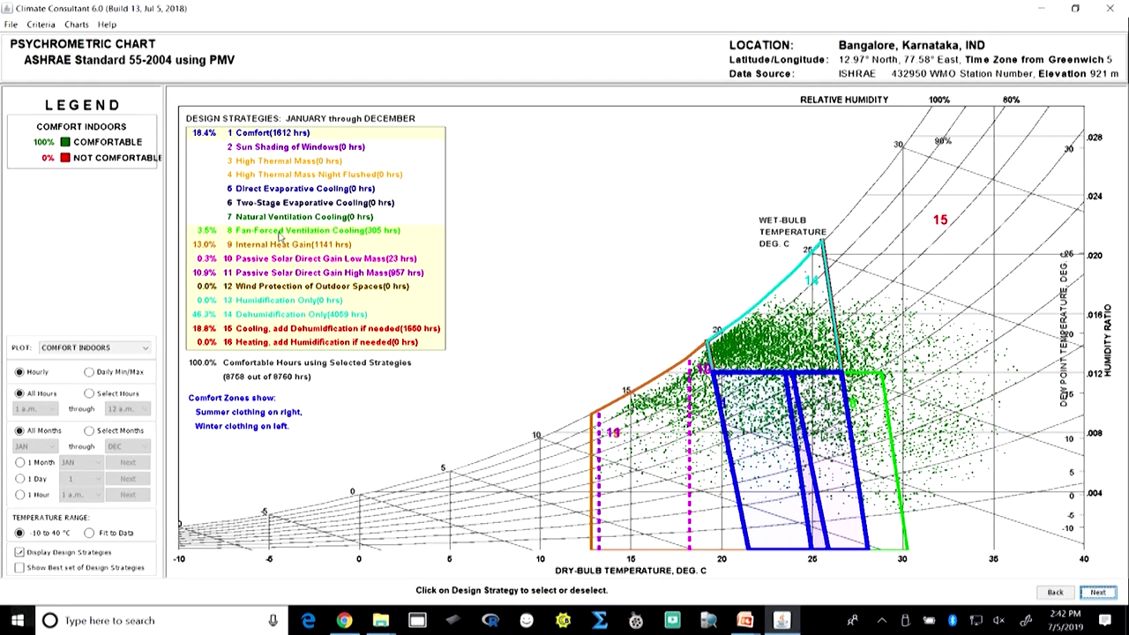
click(278, 230)
click(278, 244)
click(281, 259)
click(280, 273)
click(278, 287)
click(281, 300)
click(282, 314)
click(283, 328)
click(282, 343)
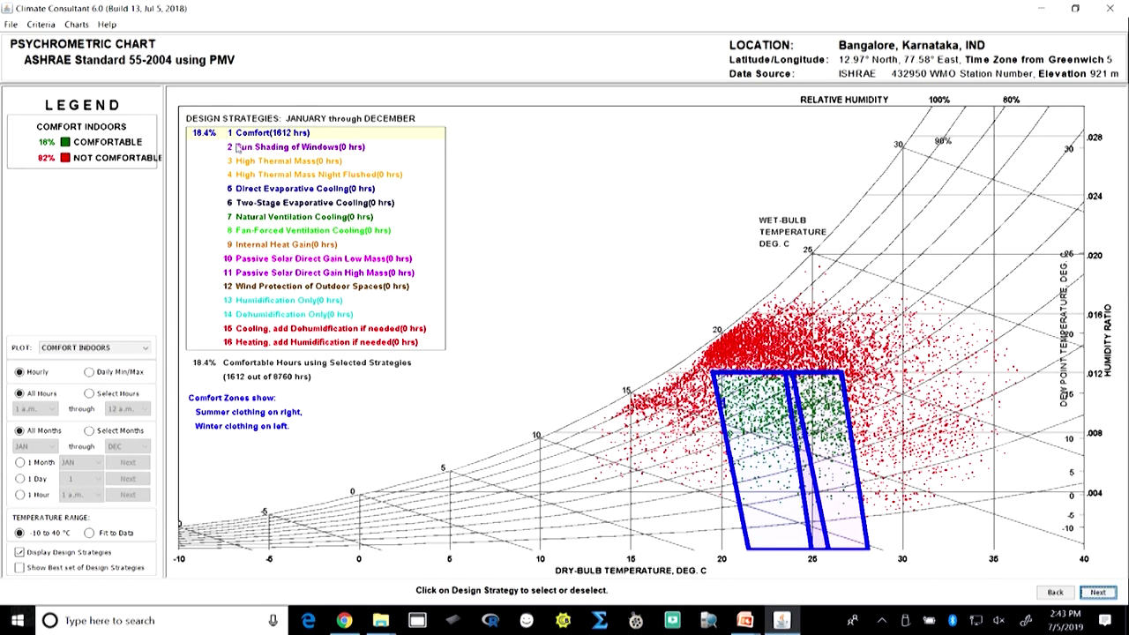
Step: Add Sun Shading of Windows, Natural Ventilation Cooling, Fan-Forced Ventilation Cooling, and Passive Solar Direct Gain Low Mass and High Mass
click(235, 144)
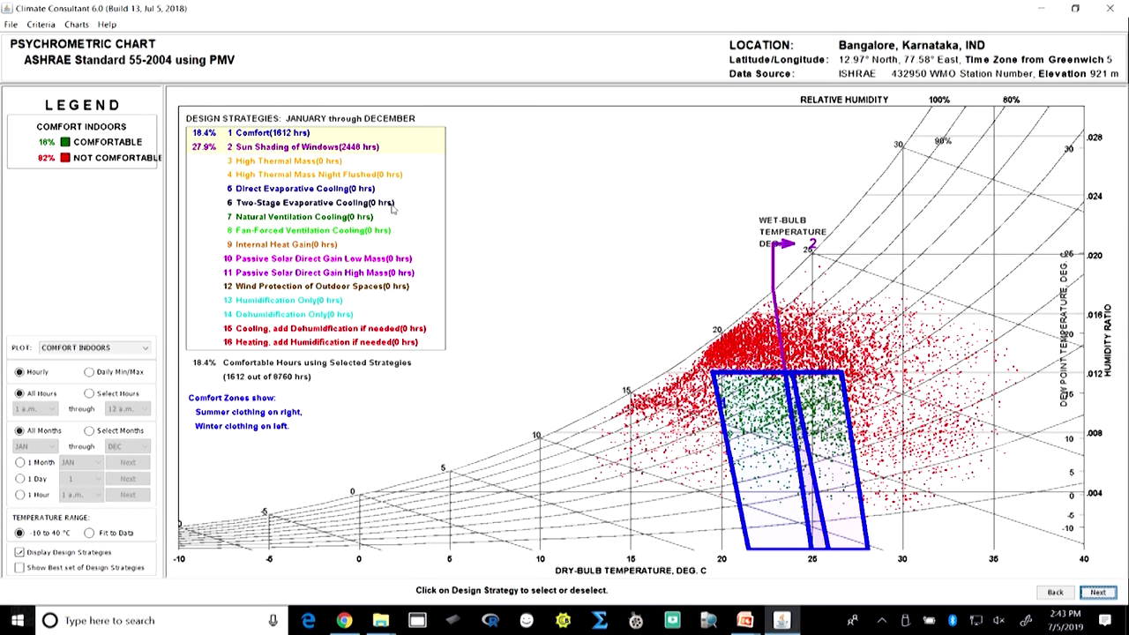
click(277, 217)
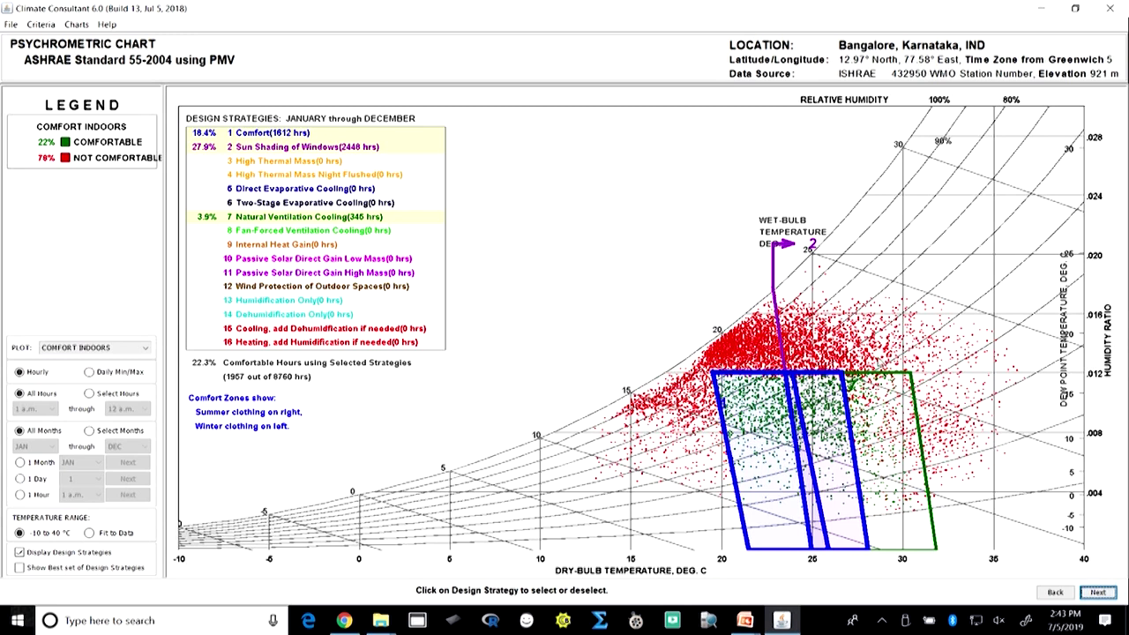
click(276, 230)
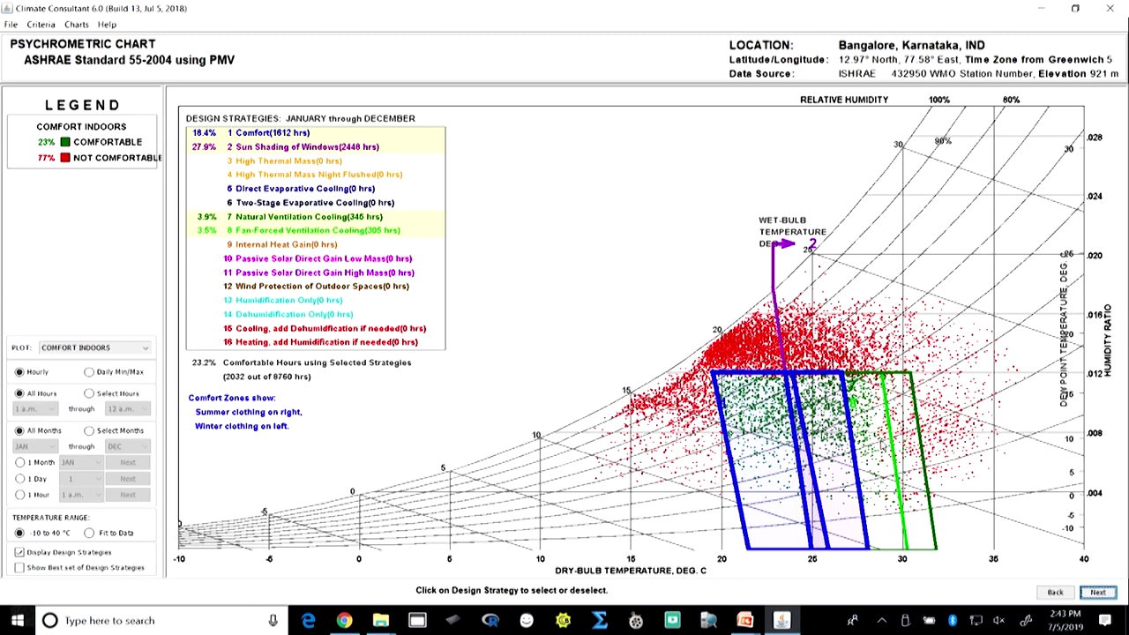
click(316, 259)
click(297, 272)
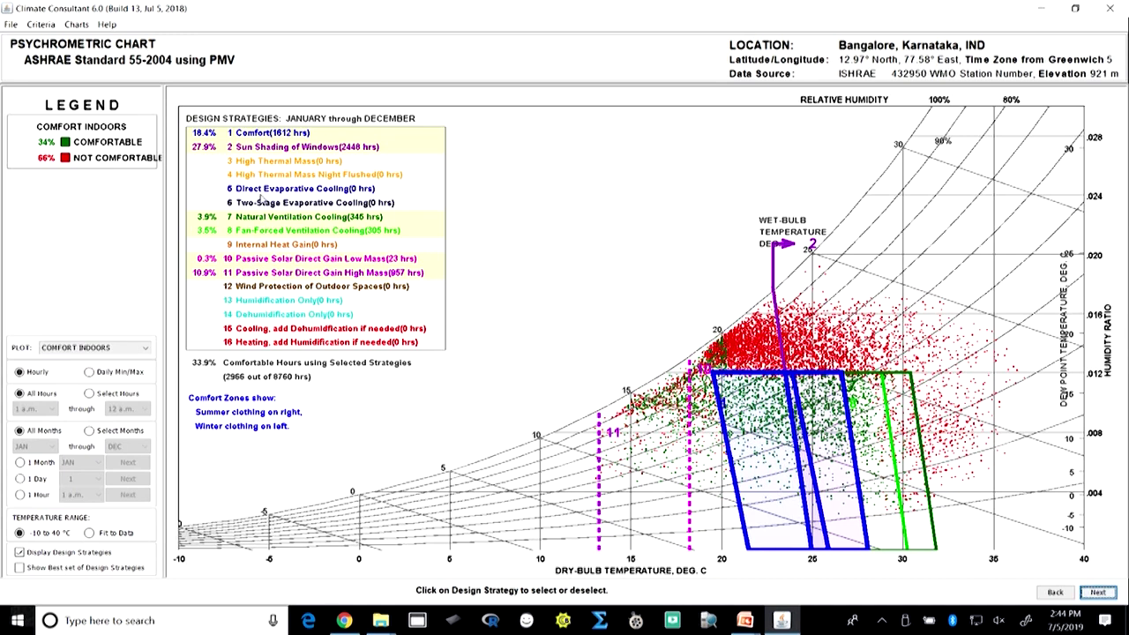
Step: Add the High Thermal Mass, High Thermal Mass Night Flushed and Dehumidification Only strategies to the selection
click(291, 162)
click(250, 175)
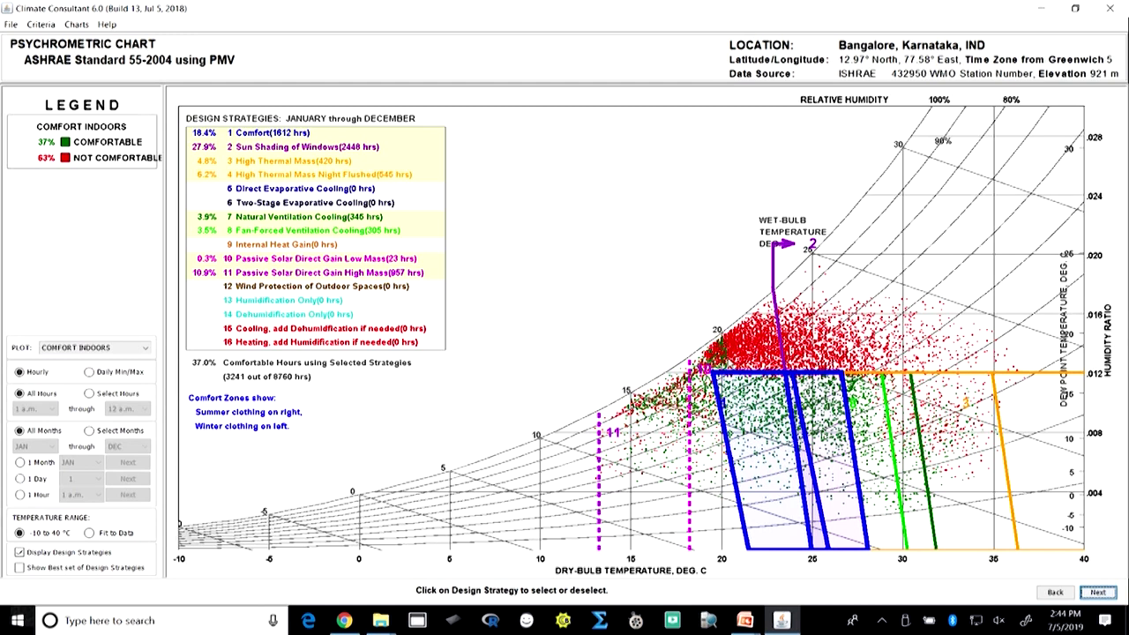
click(243, 315)
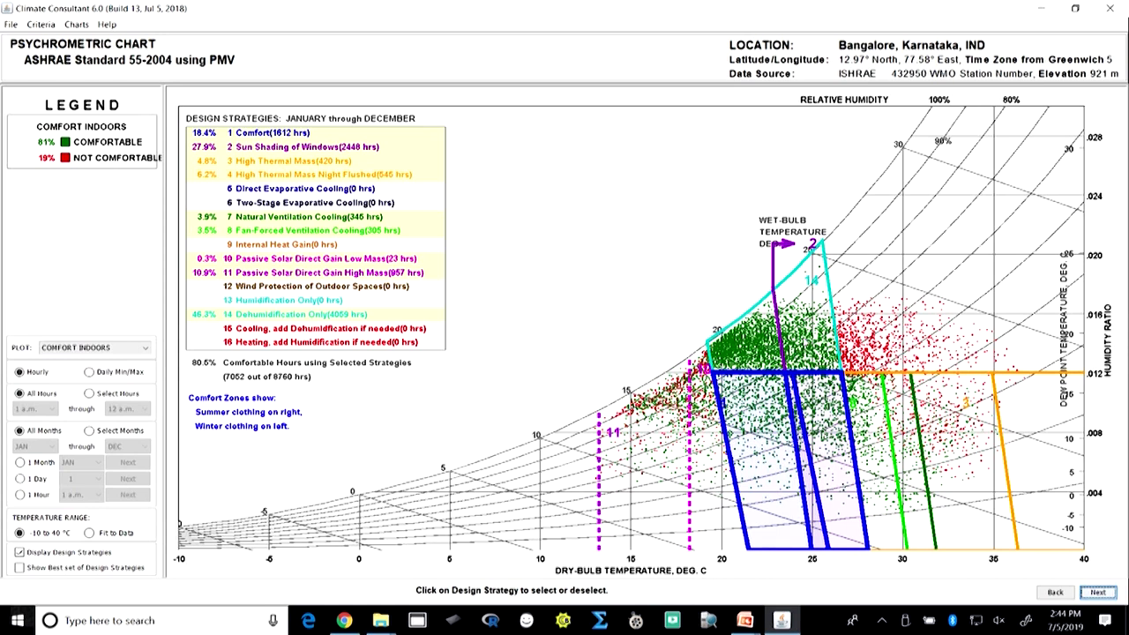
Step: Test the Humidification Only strategy and the Cooling, add Dehumidification if needed strategy, removing each again
click(226, 298)
click(215, 301)
click(284, 330)
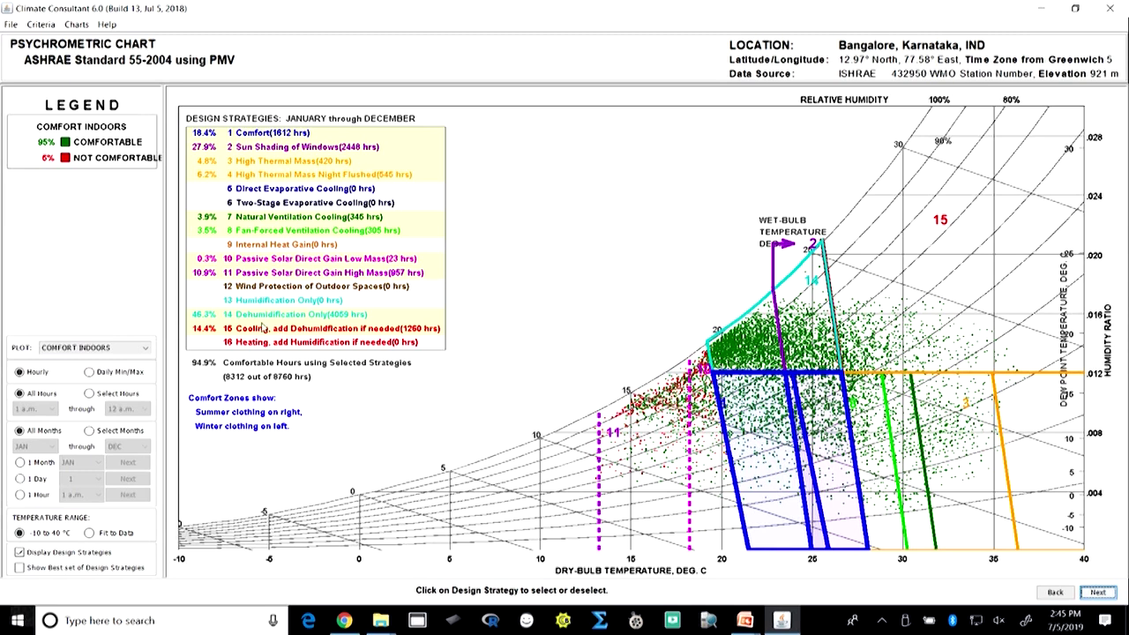
click(256, 330)
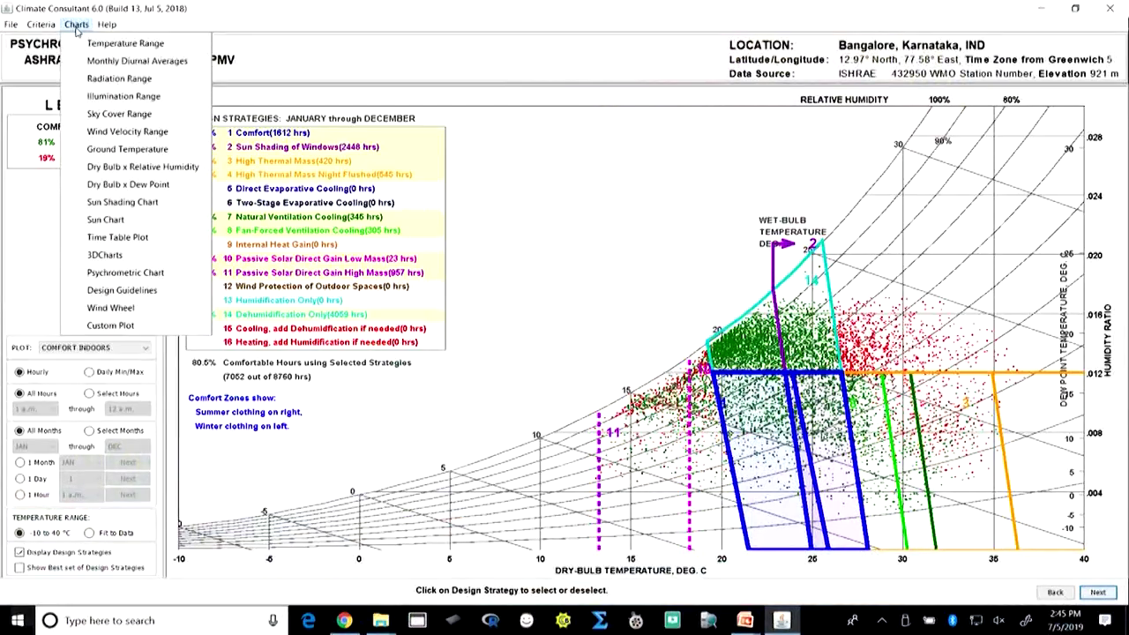
Step: Open the Design Guidelines for Bangalore's selected strategies and dismiss the comfort warning
click(122, 290)
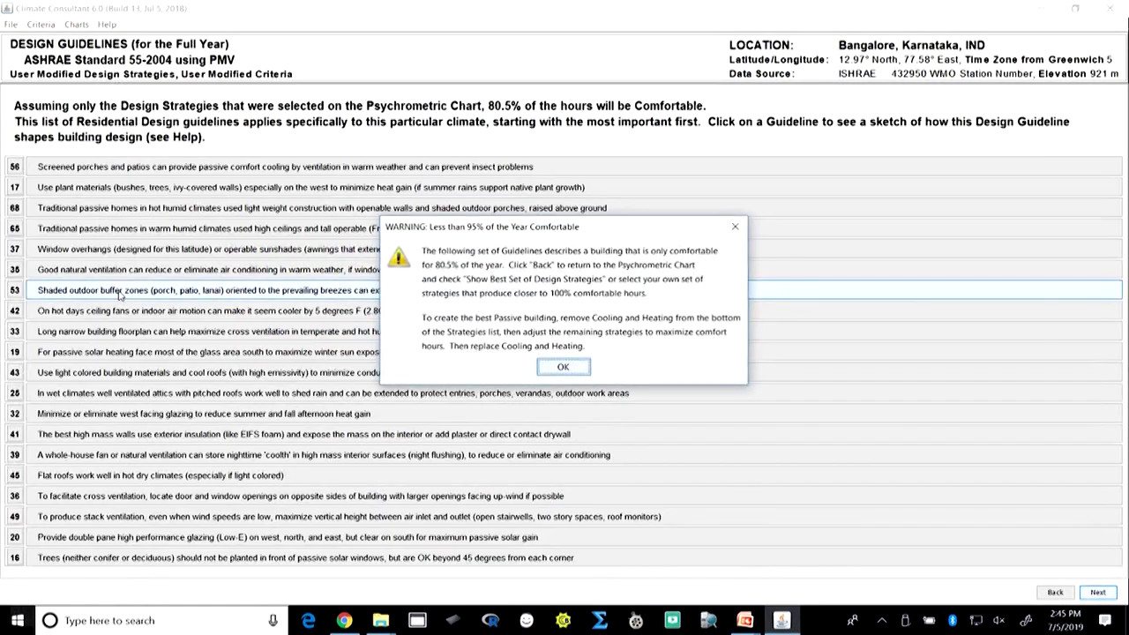
click(562, 369)
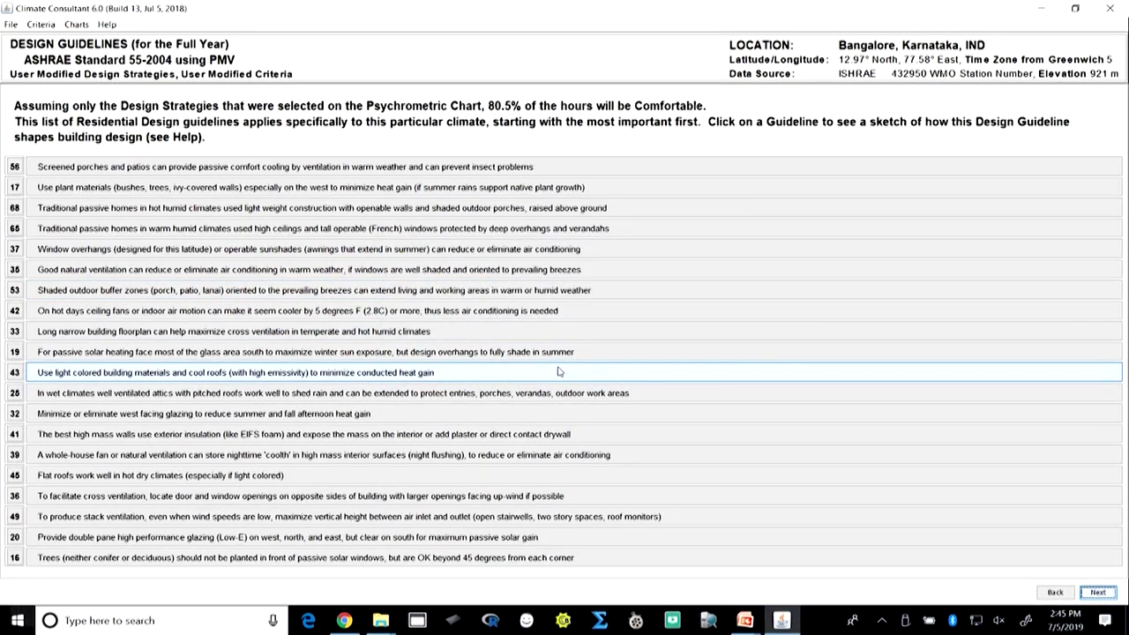